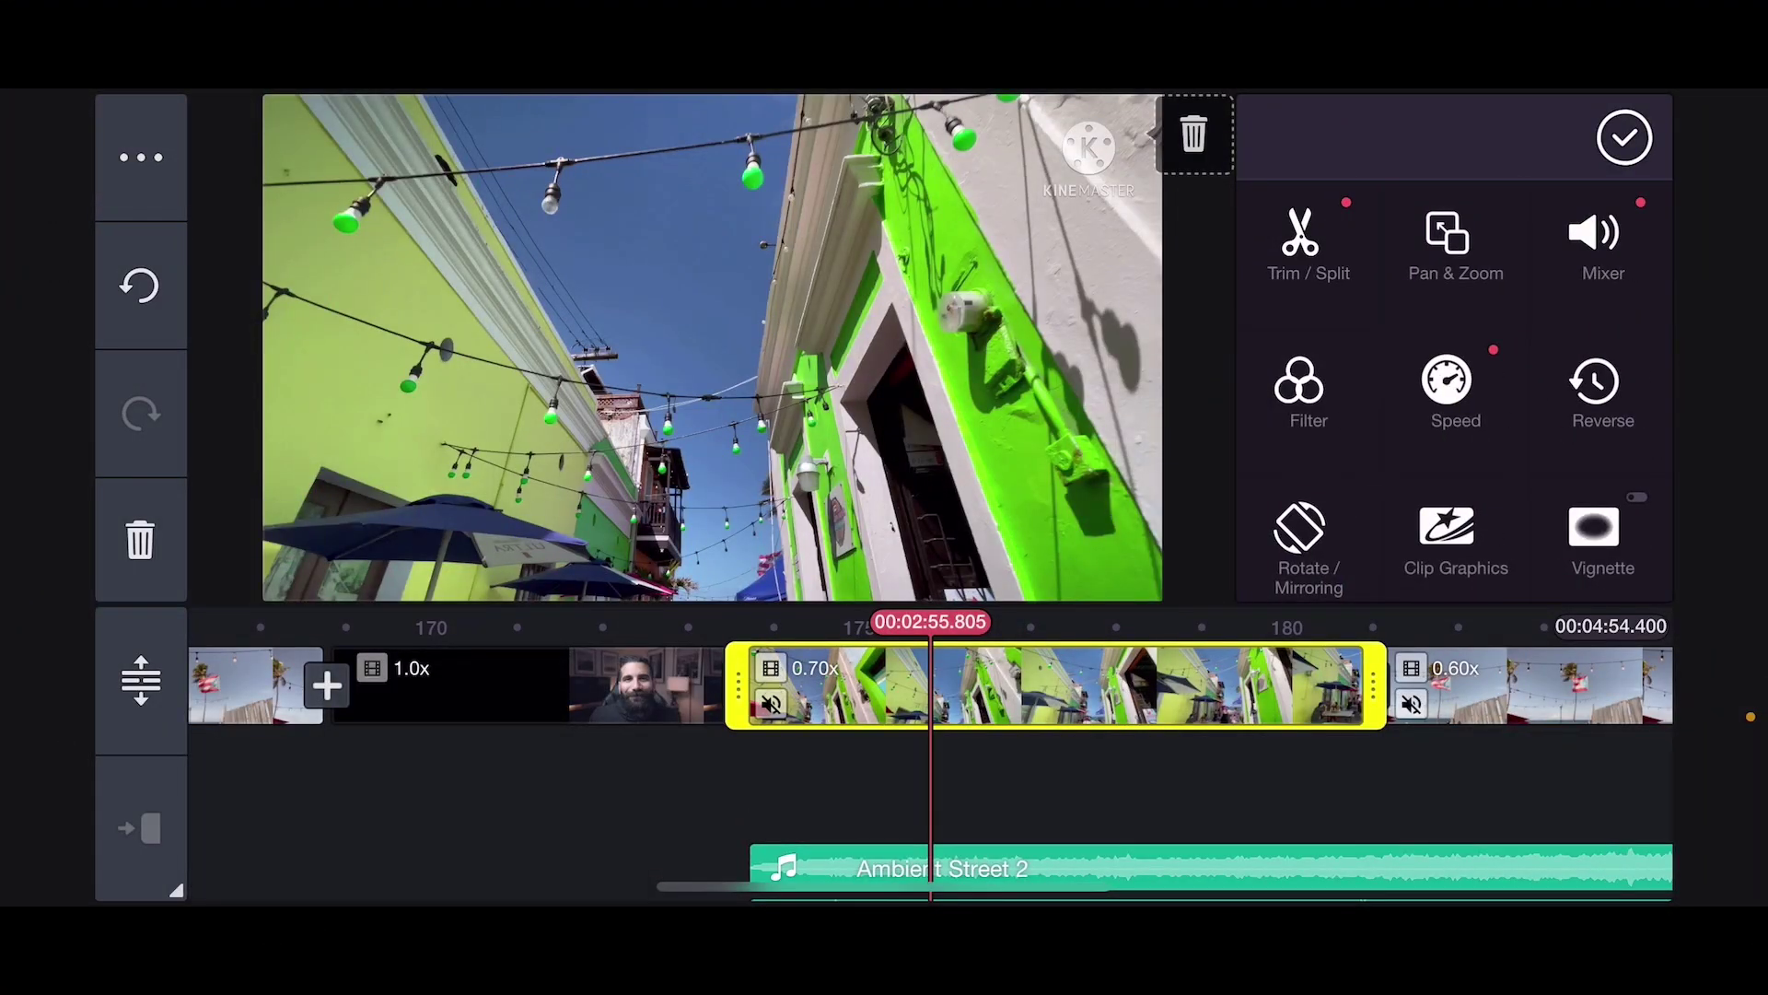
Step: Confirm the street clip's original audio is muted in Mixer, then select Ambient Street 2
{"action": "left_click", "coordinate": [1596, 241]}
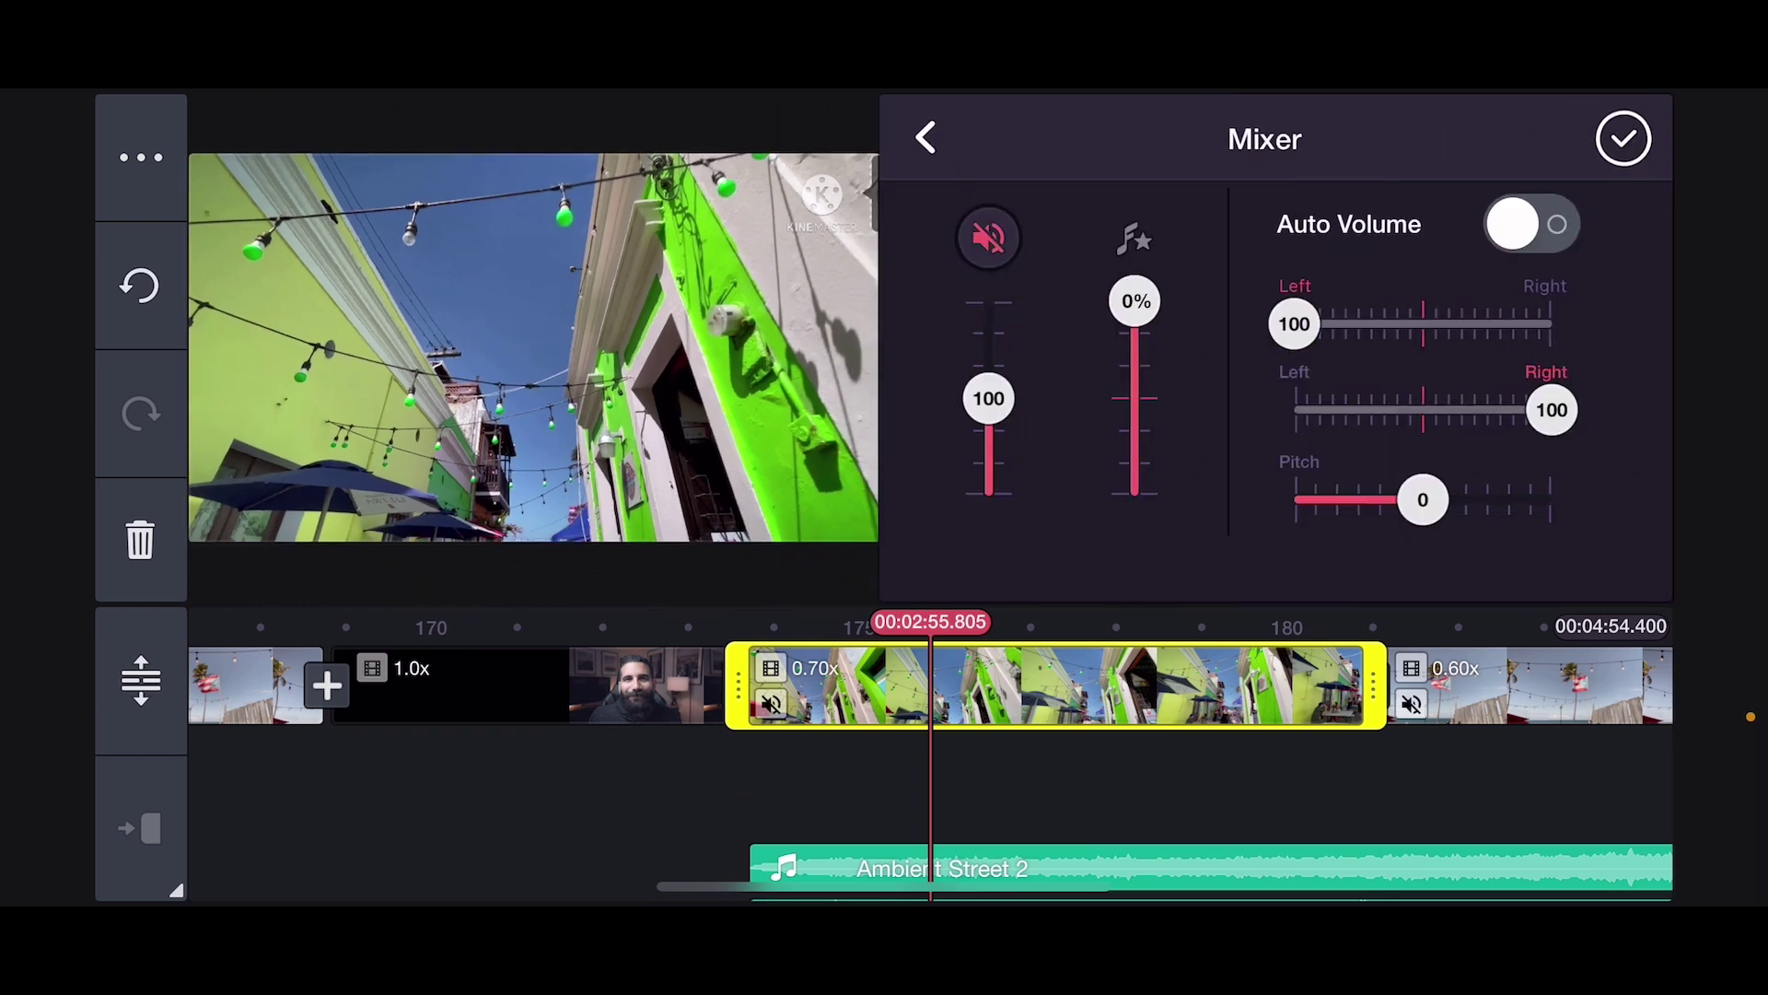
{"action": "left_click", "coordinate": [988, 236]}
{"action": "left_click", "coordinate": [1624, 138]}
{"action": "left_click", "coordinate": [790, 754]}
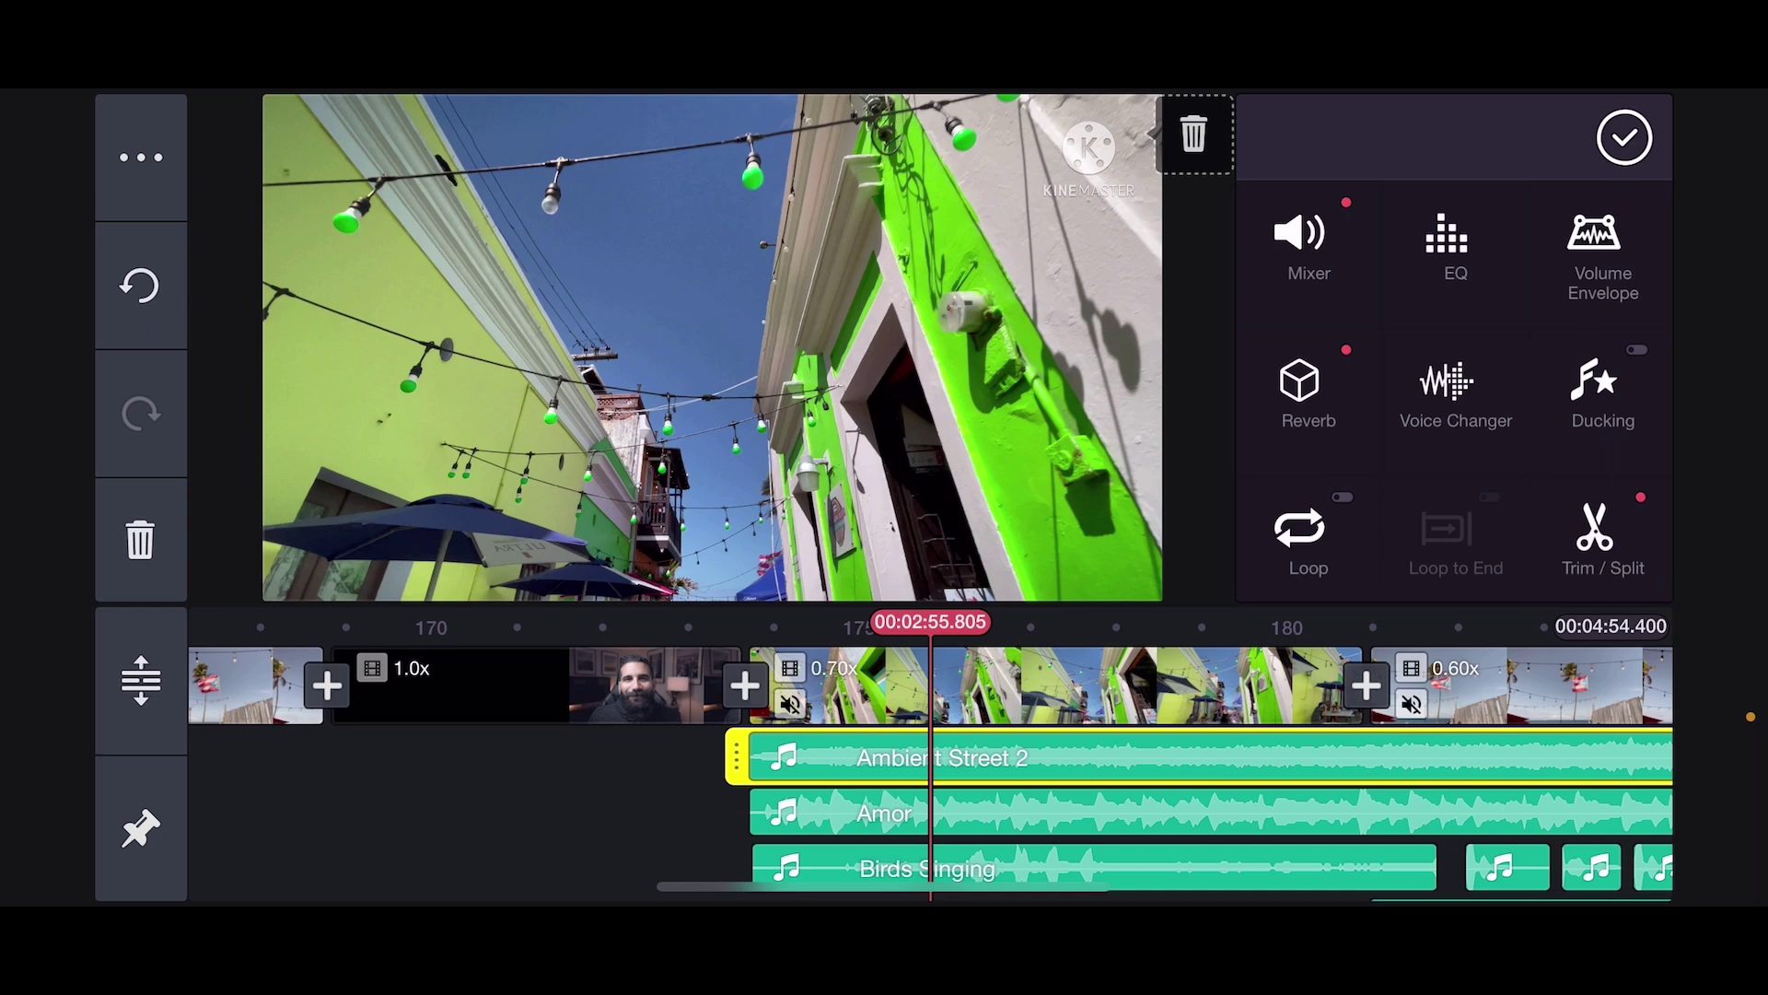
Step: Set Ambient Street 2's volume to 60 and apply the Cave reverb preset
{"action": "left_click", "coordinate": [1309, 242]}
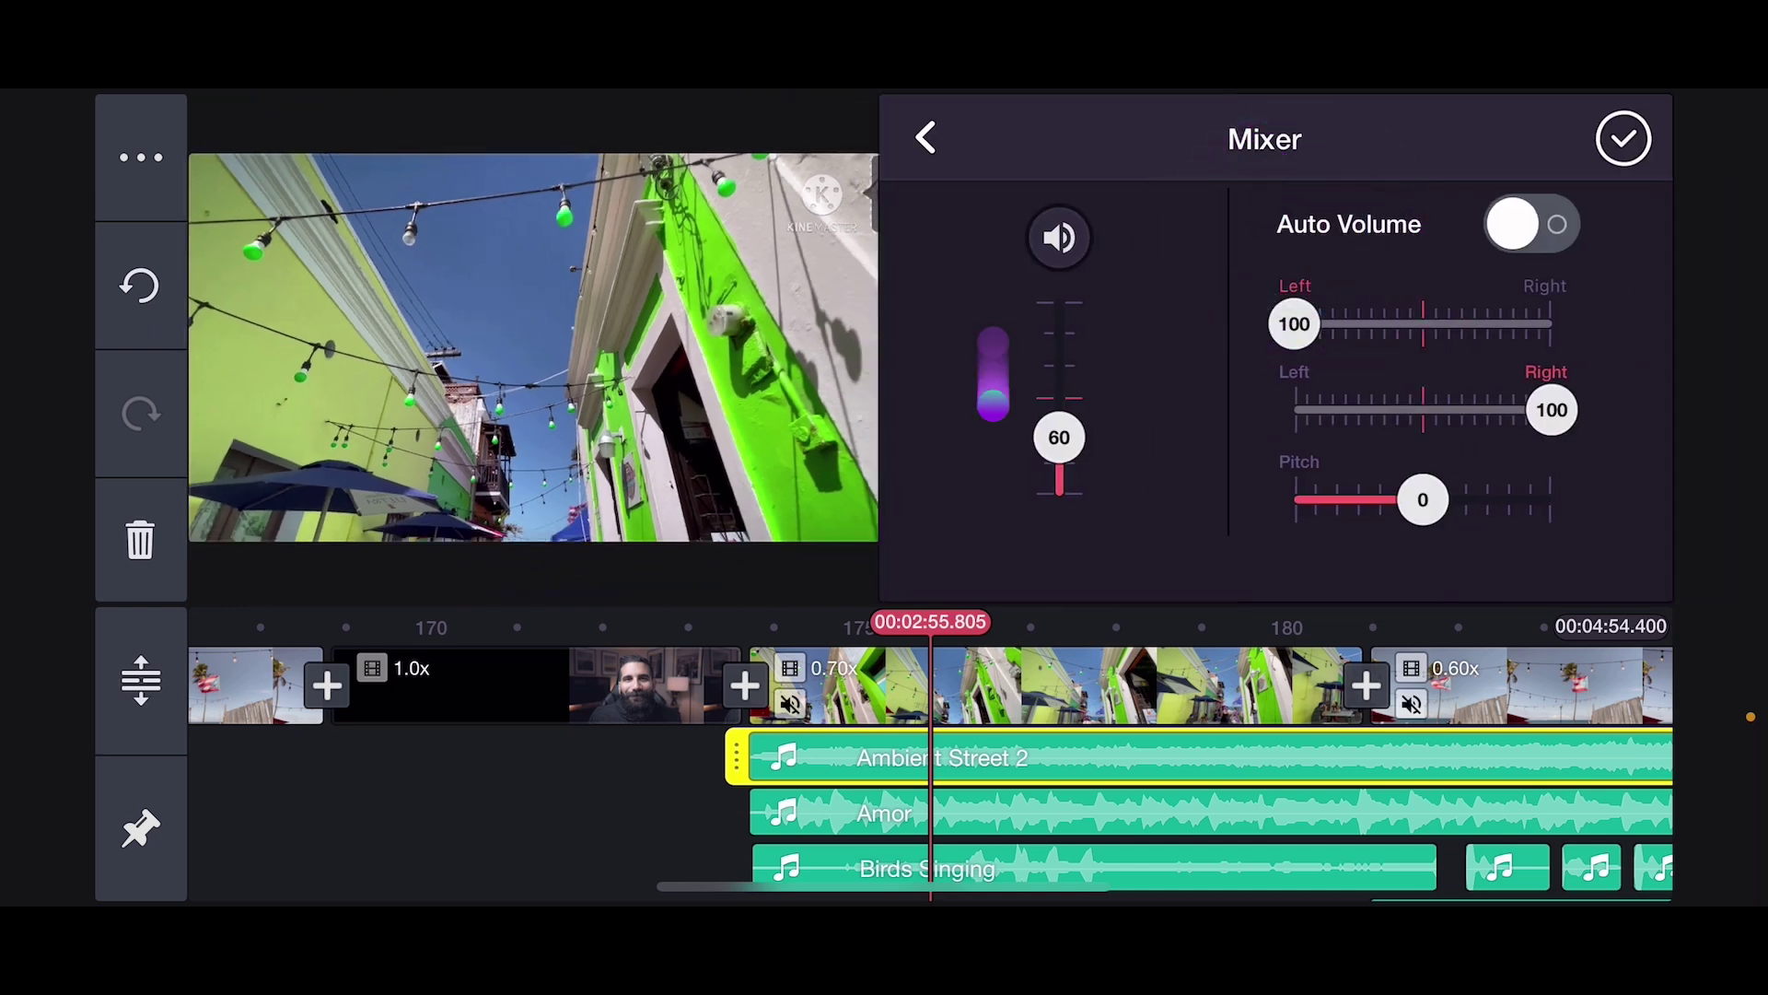
{"action": "left_click", "coordinate": [1624, 138]}
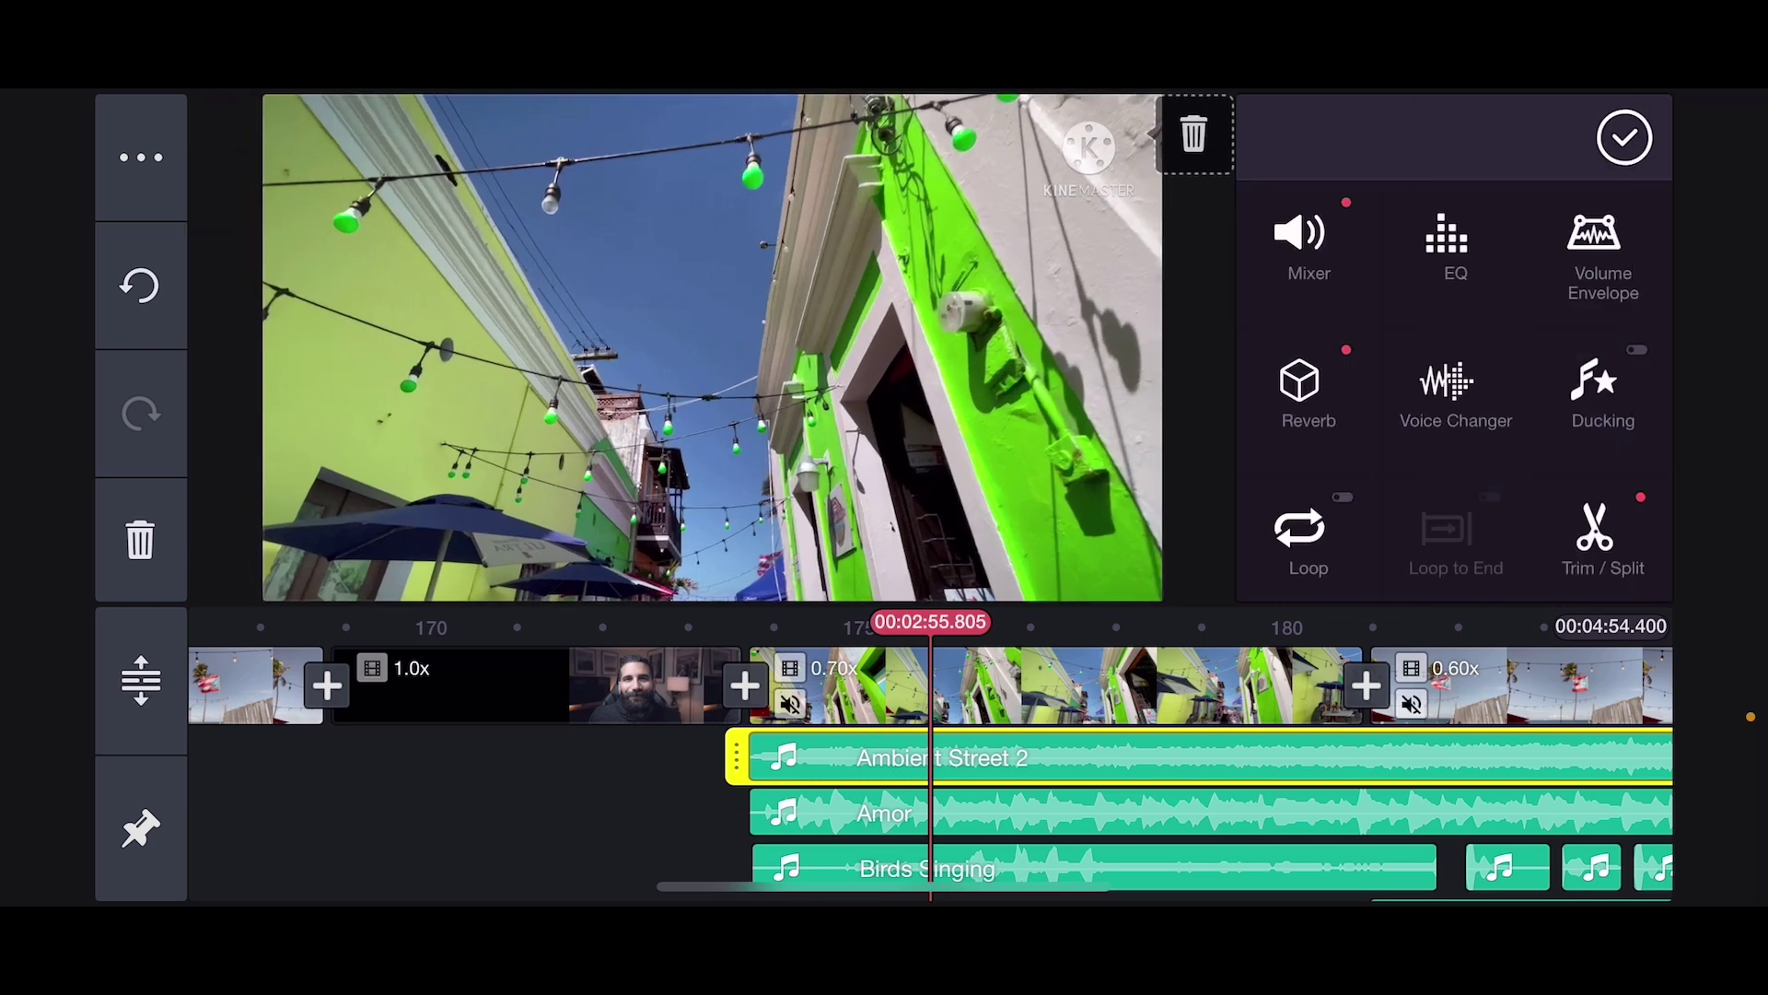
{"action": "left_click", "coordinate": [1308, 391]}
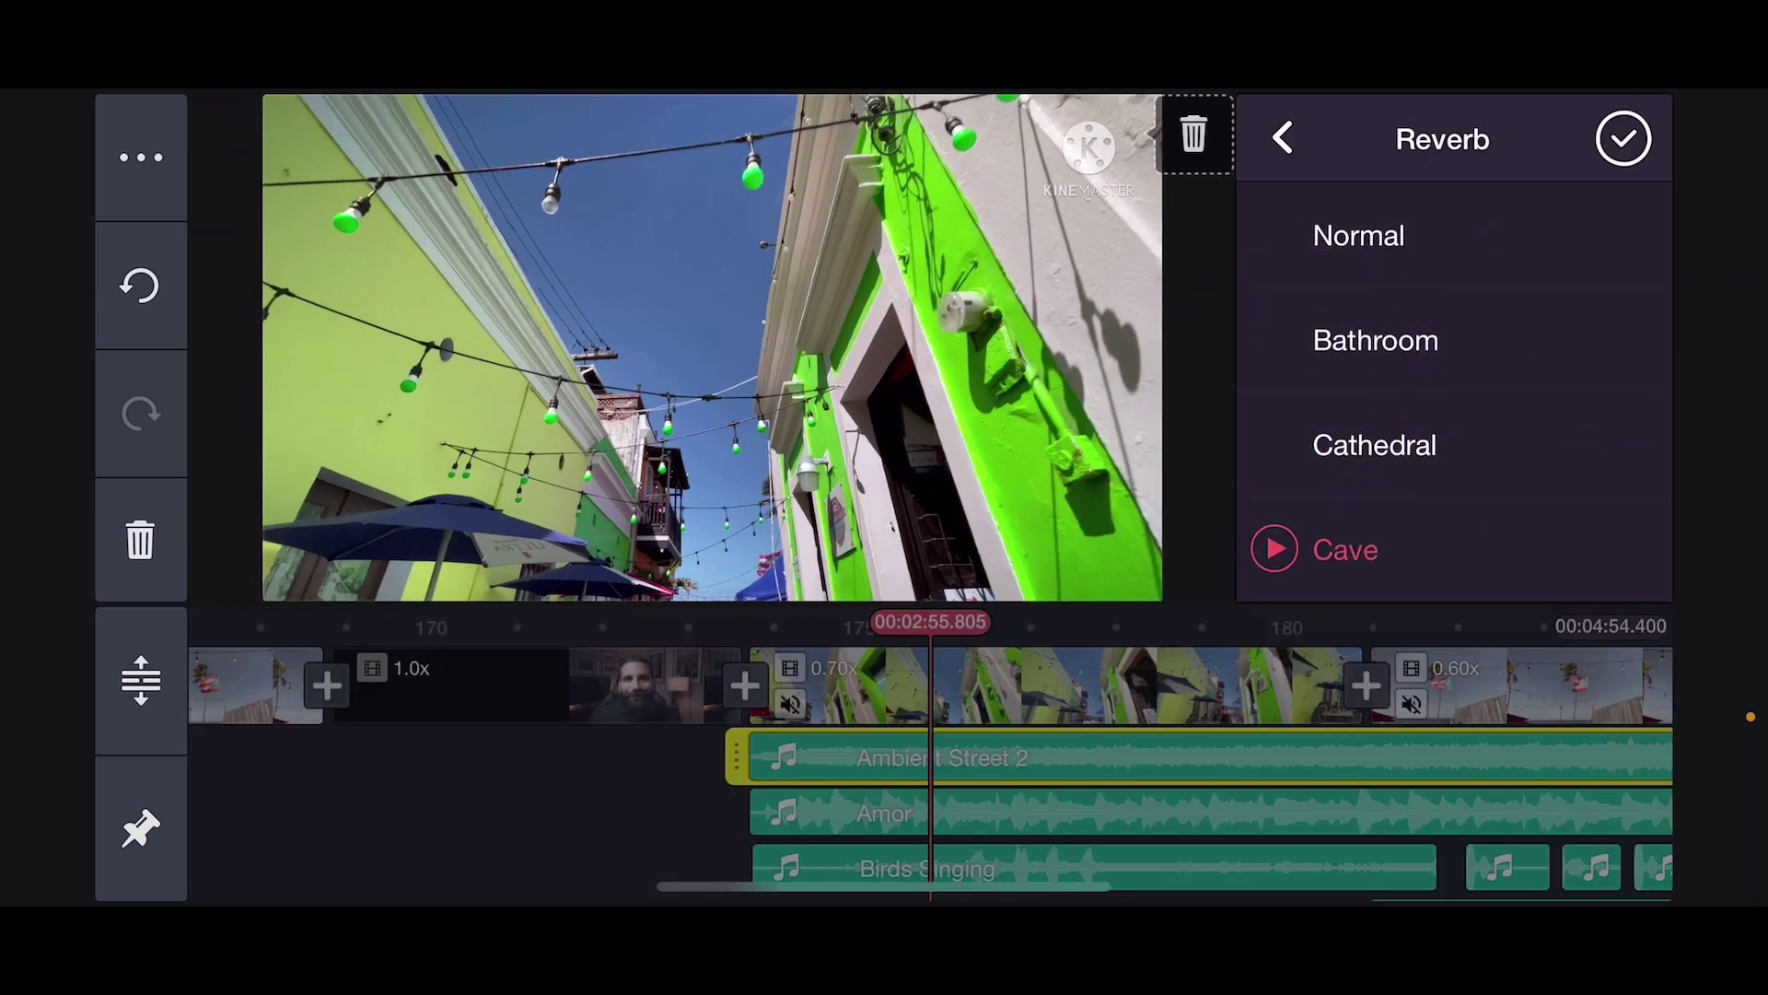
{"action": "scroll", "coordinate": [1452, 414], "scroll_direction": "down", "scroll_amount": 2}
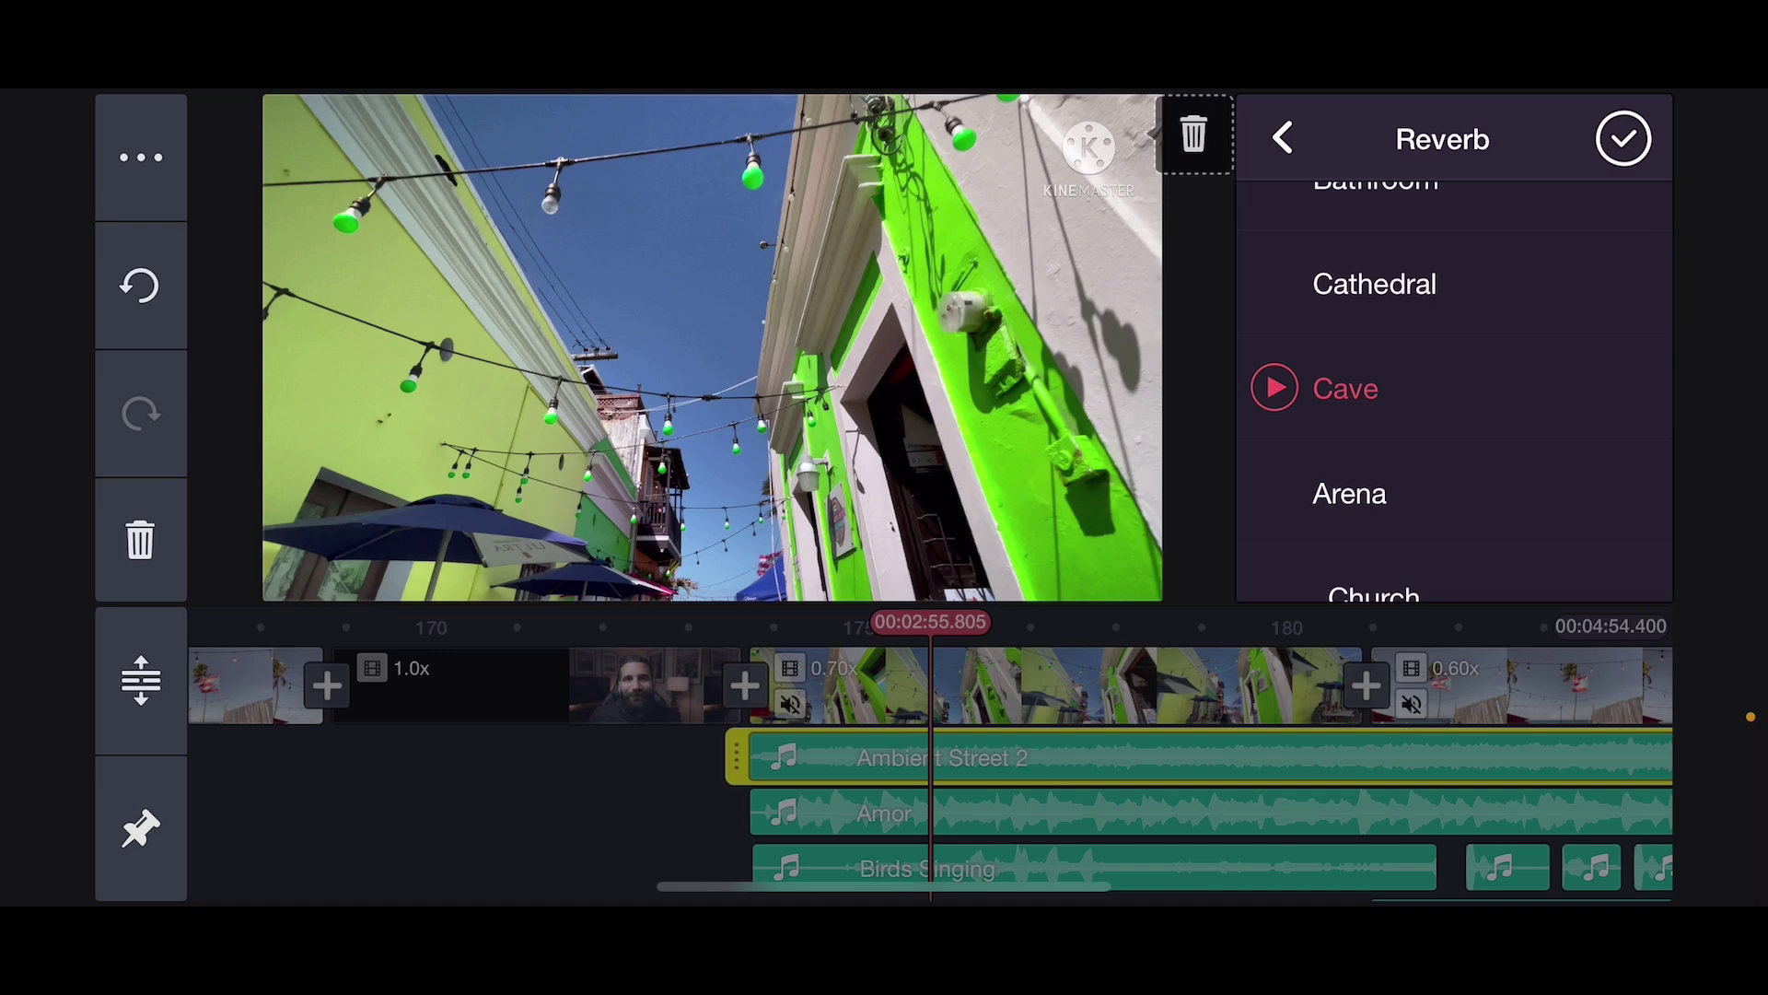
{"action": "left_click", "coordinate": [1269, 386]}
{"action": "left_click", "coordinate": [788, 814]}
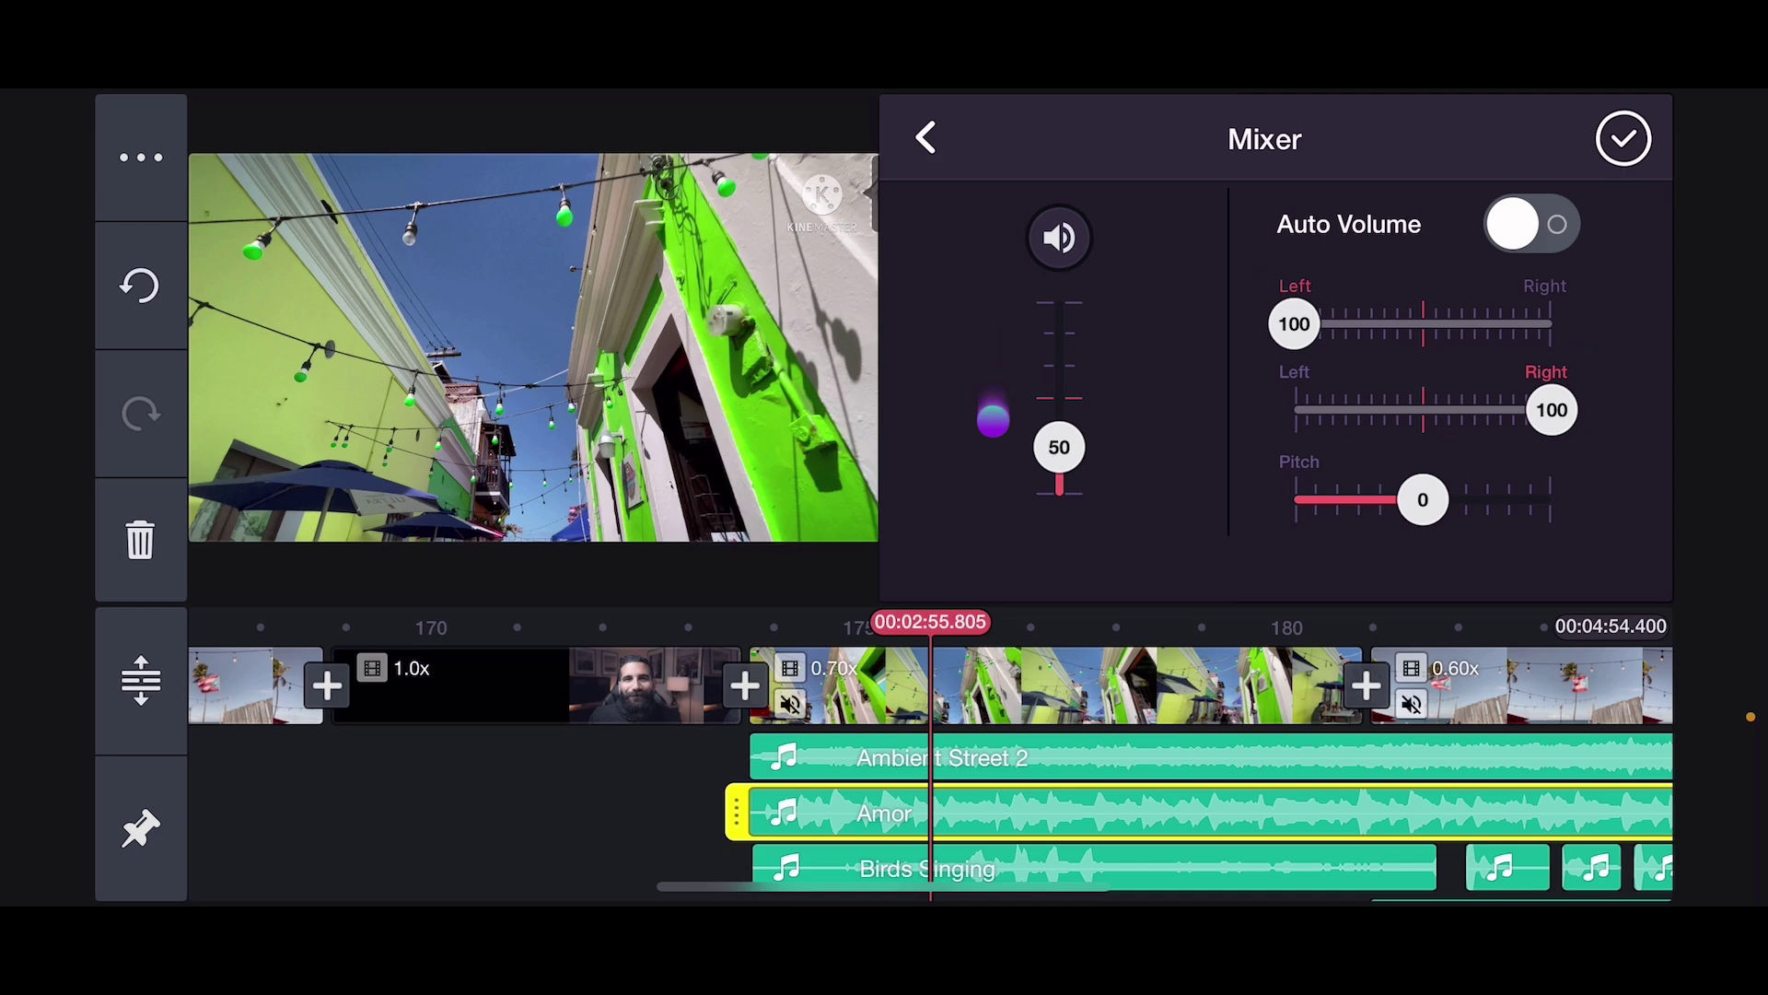
Step: Leave the Amor track at volume 50 and bring up its reverb presets
{"action": "left_click", "coordinate": [926, 139]}
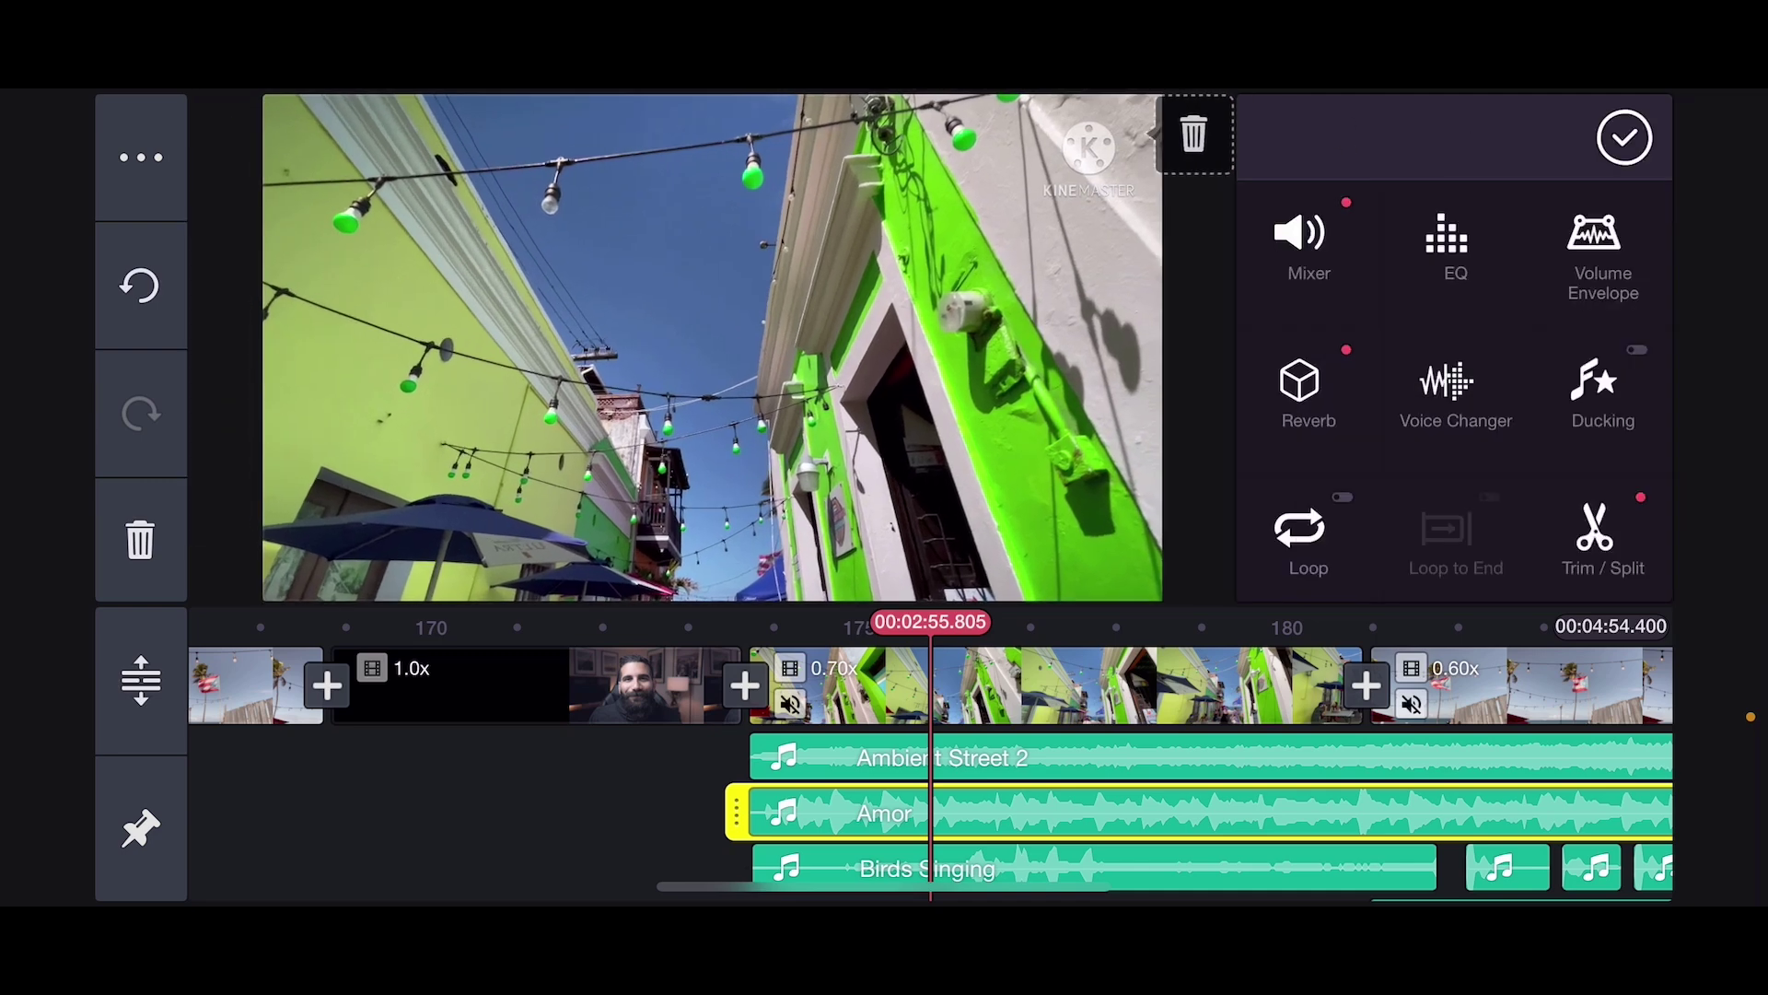
{"action": "left_click", "coordinate": [1308, 394]}
{"action": "scroll", "coordinate": [1199, 812], "scroll_direction": "down", "scroll_amount": 2}
{"action": "scroll", "coordinate": [1199, 813], "scroll_direction": "left", "scroll_amount": 2}
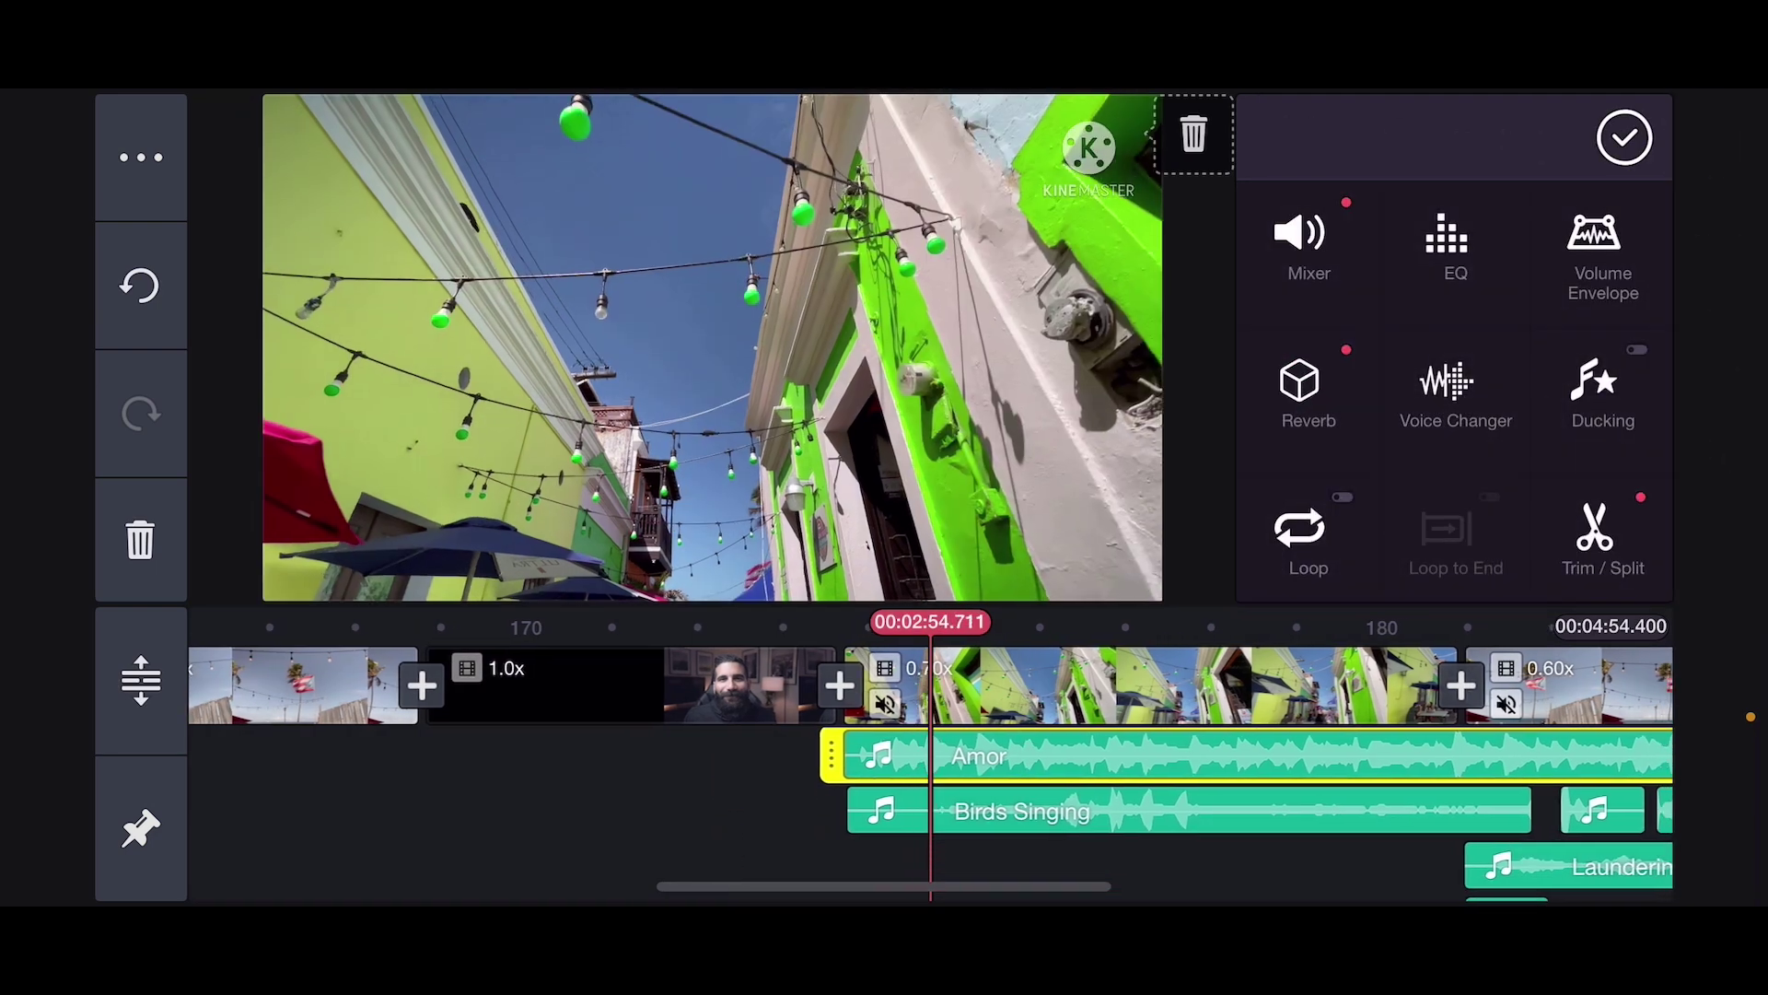
{"action": "scroll", "coordinate": [930, 760], "scroll_direction": "right", "scroll_amount": 3}
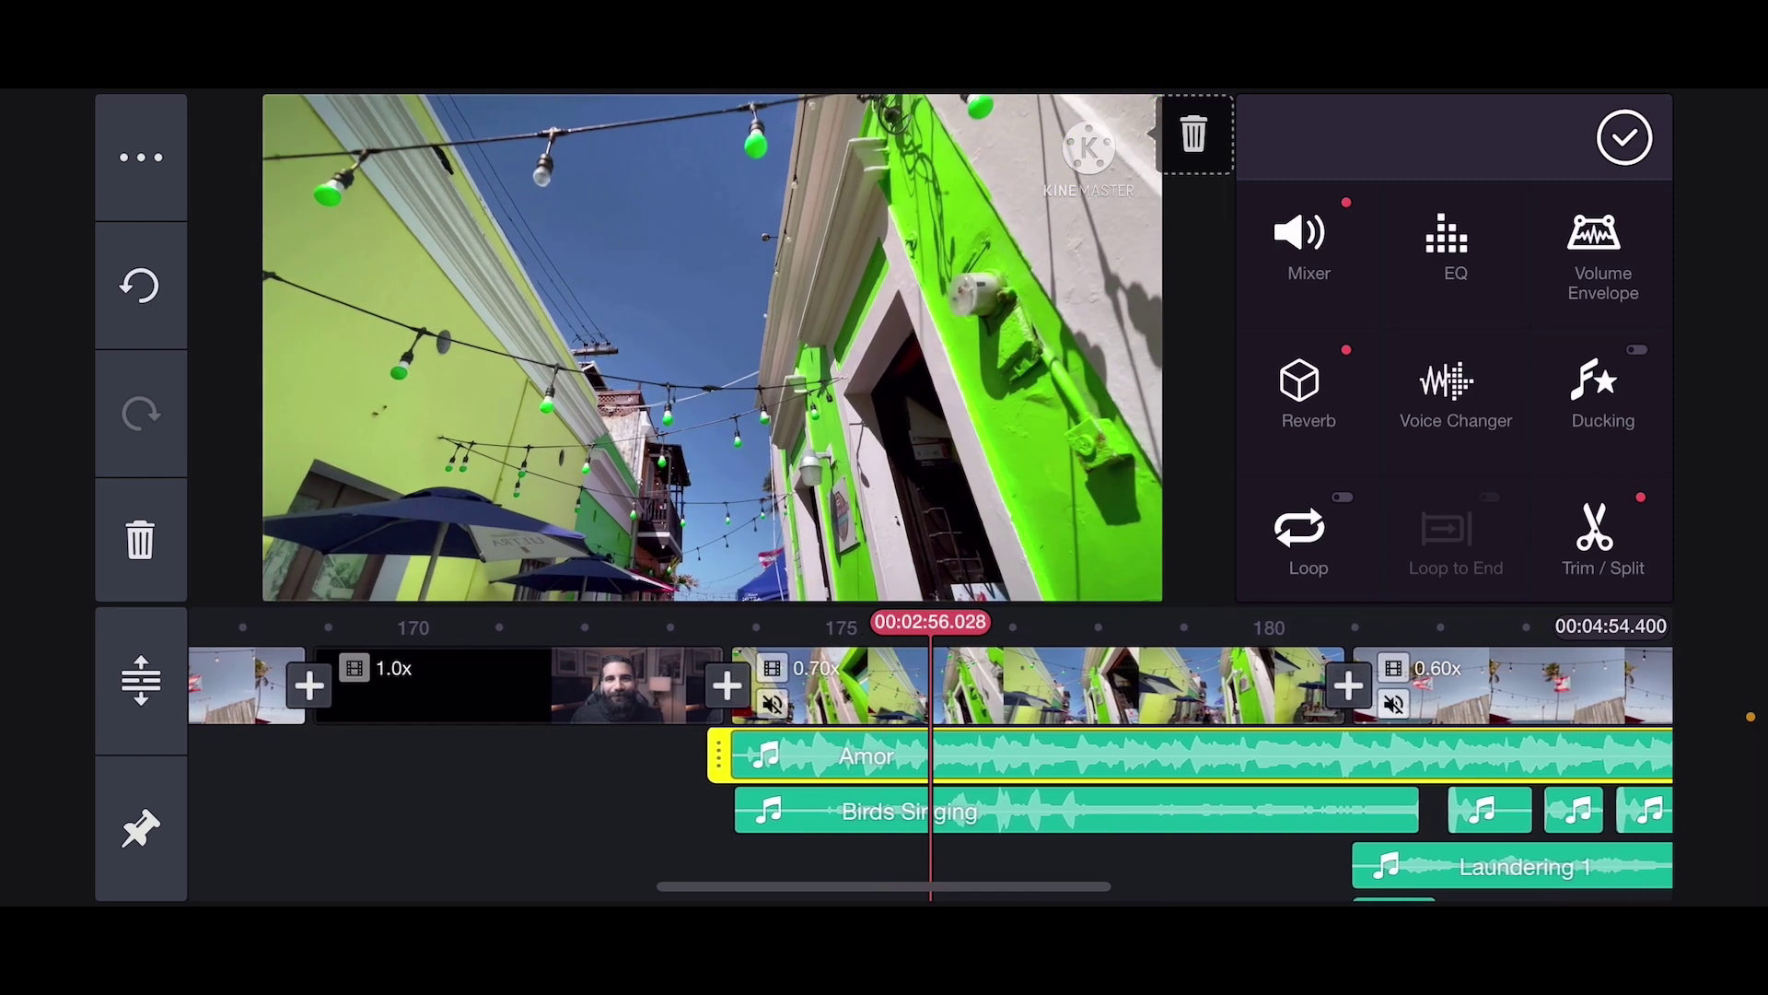
{"action": "scroll", "coordinate": [929, 760], "scroll_direction": "right", "scroll_amount": 1}
{"action": "scroll", "coordinate": [930, 760], "scroll_direction": "right", "scroll_amount": 1}
{"action": "scroll", "coordinate": [929, 760], "scroll_direction": "right", "scroll_amount": 1}
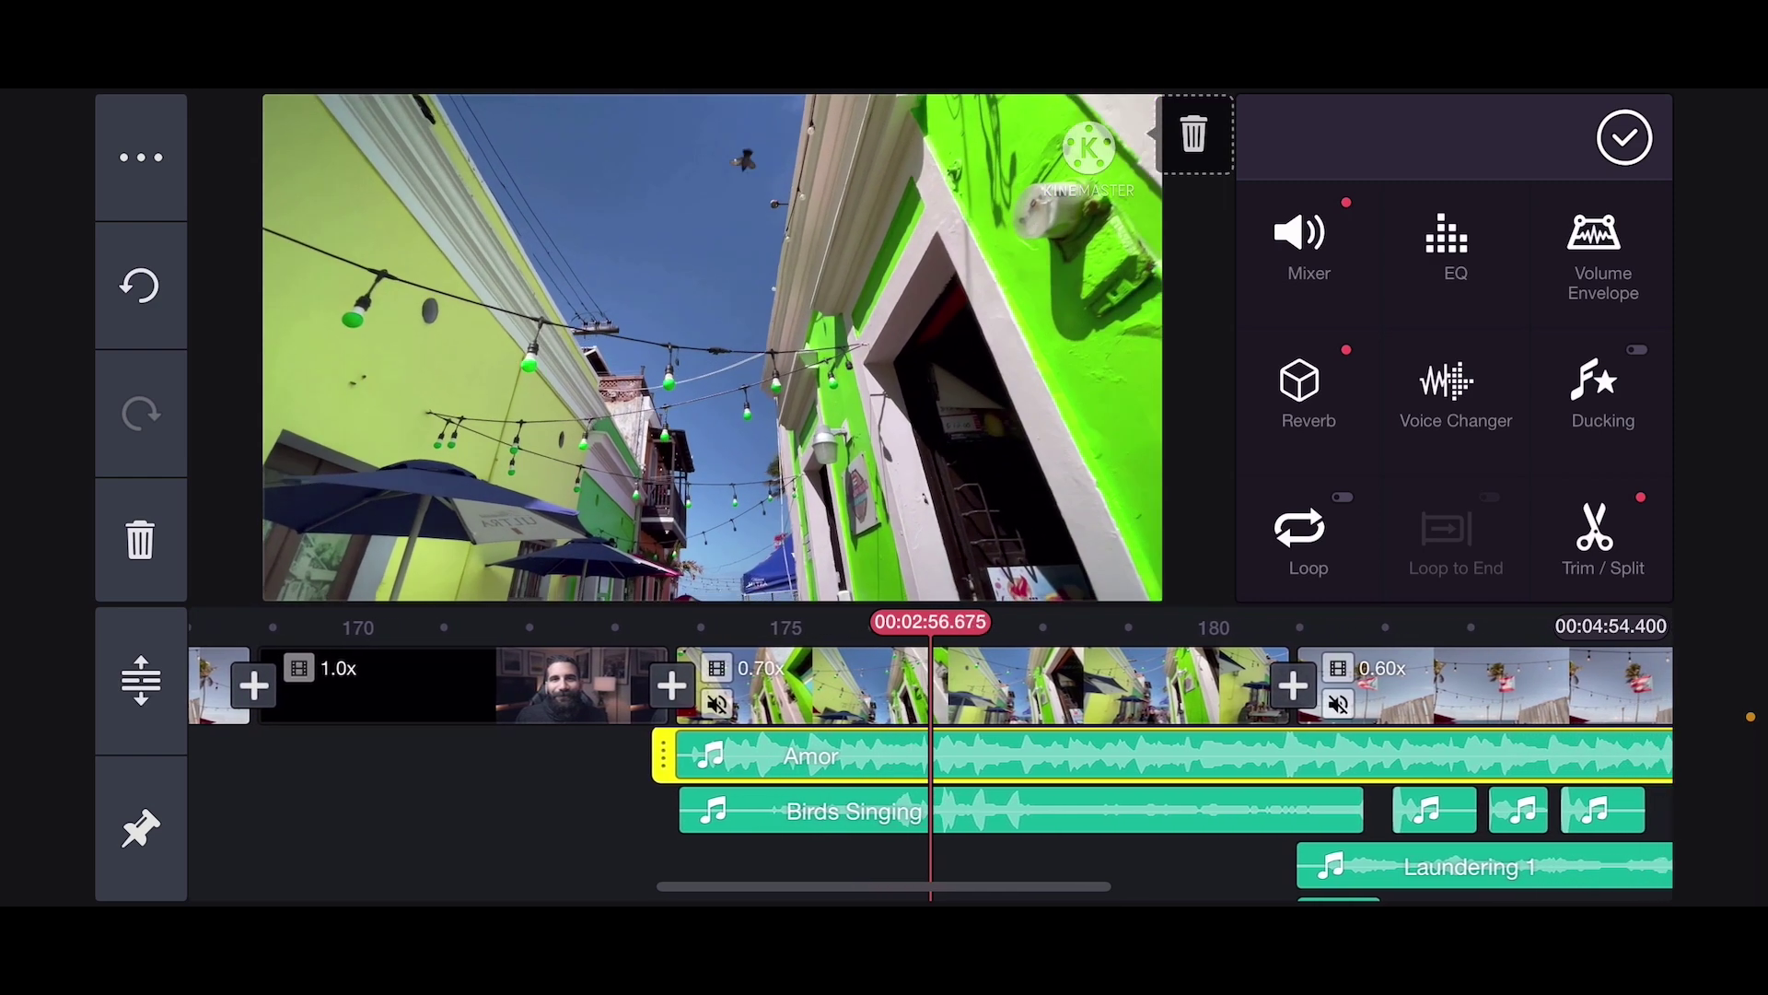
{"action": "scroll", "coordinate": [930, 761], "scroll_direction": "right", "scroll_amount": 1}
{"action": "scroll", "coordinate": [930, 760], "scroll_direction": "right", "scroll_amount": 1}
{"action": "scroll", "coordinate": [931, 760], "scroll_direction": "right", "scroll_amount": 1}
{"action": "scroll", "coordinate": [929, 761], "scroll_direction": "right", "scroll_amount": 1}
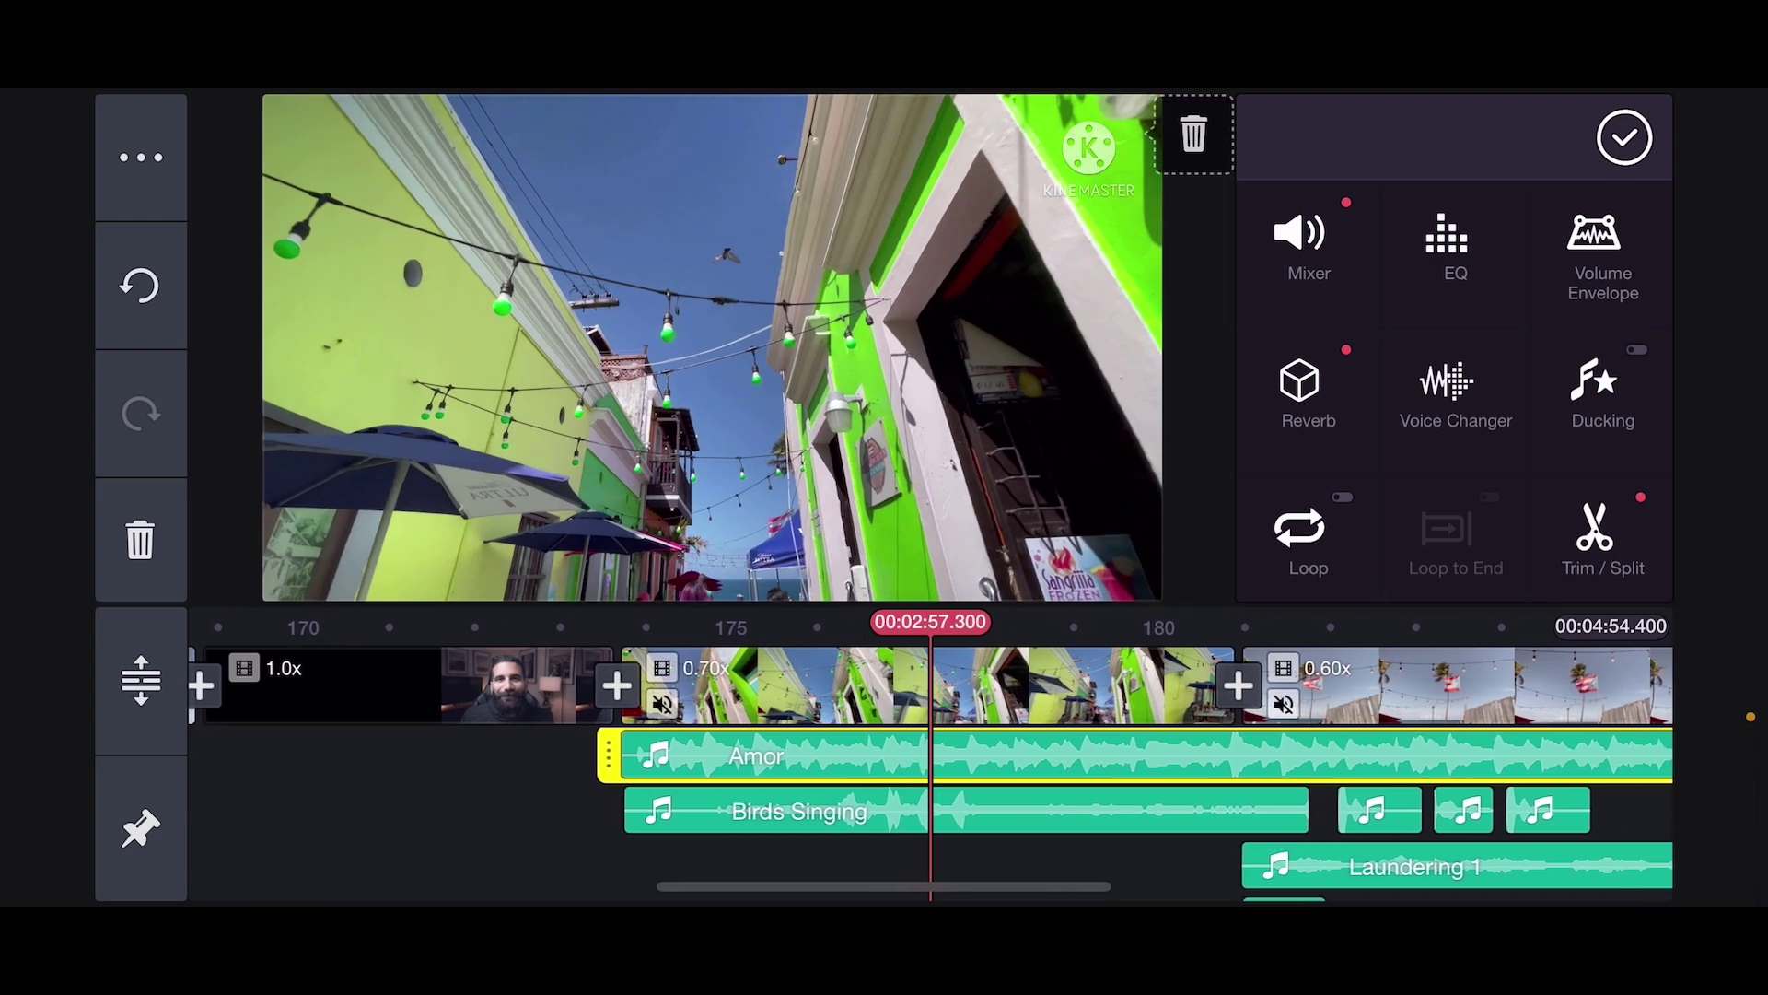
{"action": "scroll", "coordinate": [929, 761], "scroll_direction": "right", "scroll_amount": 1}
{"action": "scroll", "coordinate": [930, 761], "scroll_direction": "right", "scroll_amount": 1}
{"action": "scroll", "coordinate": [929, 760], "scroll_direction": "right", "scroll_amount": 1}
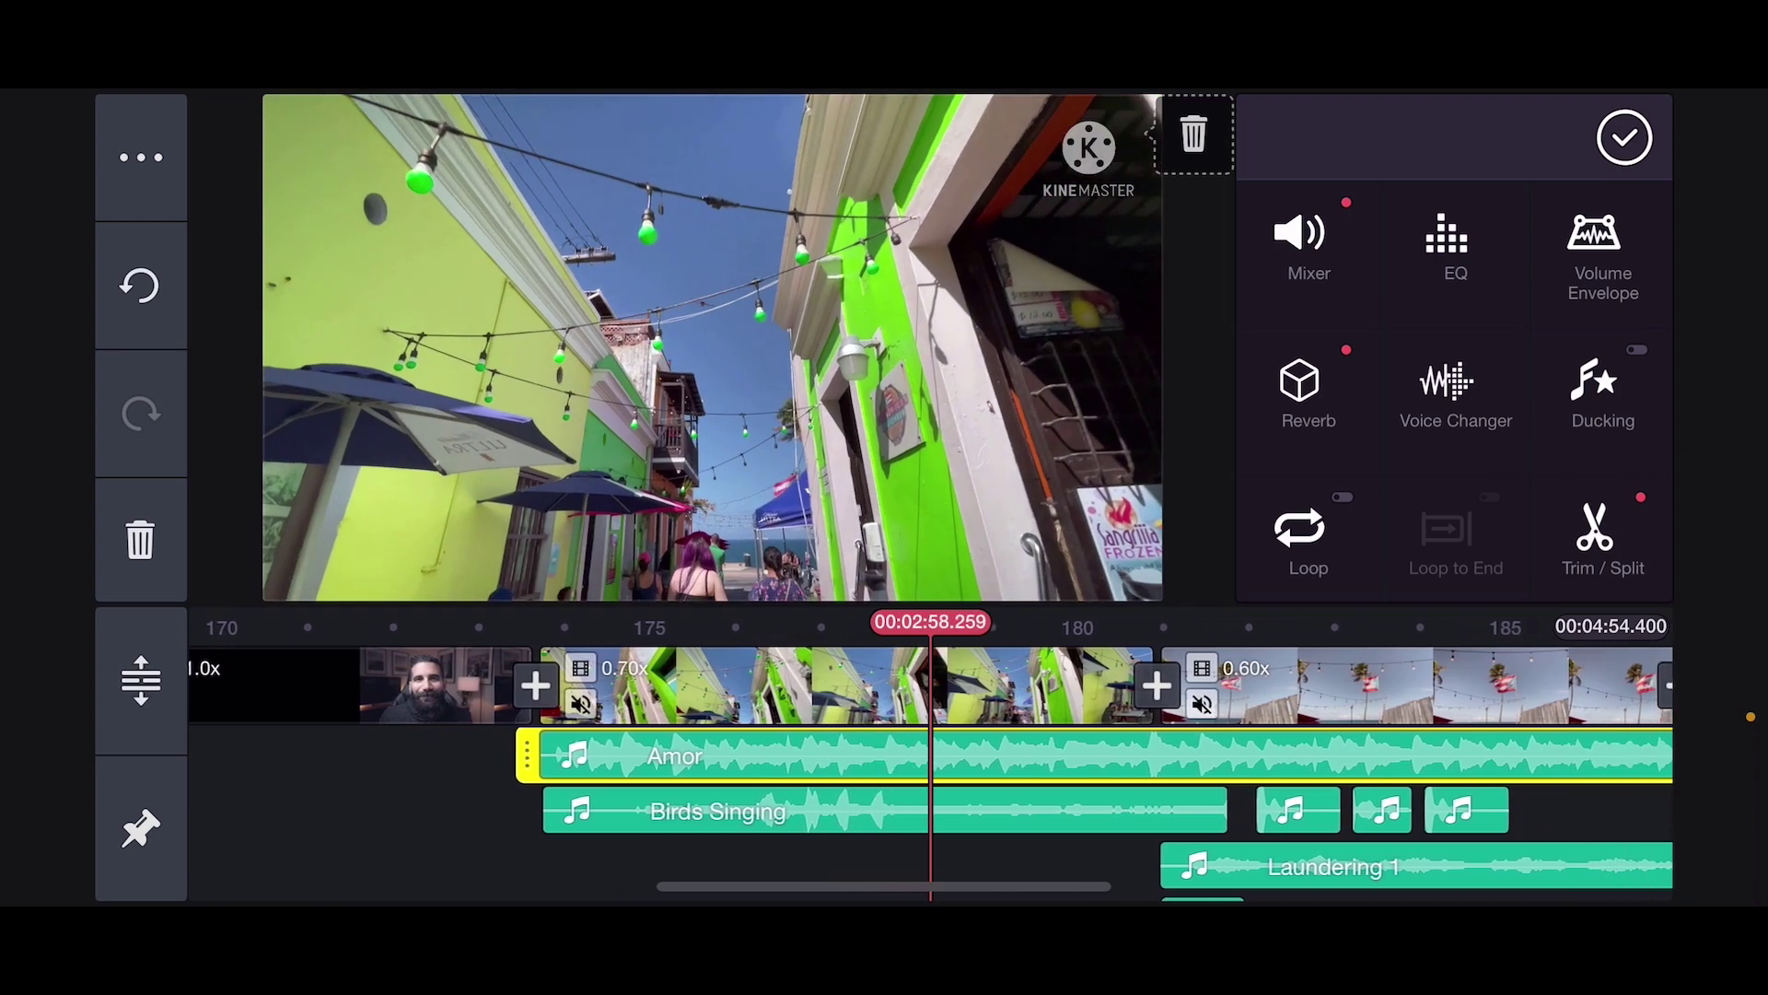
{"action": "scroll", "coordinate": [930, 760], "scroll_direction": "right", "scroll_amount": 2}
{"action": "scroll", "coordinate": [931, 760], "scroll_direction": "left", "scroll_amount": 2}
{"action": "scroll", "coordinate": [930, 759], "scroll_direction": "left", "scroll_amount": 2}
{"action": "scroll", "coordinate": [930, 760], "scroll_direction": "left", "scroll_amount": 4}
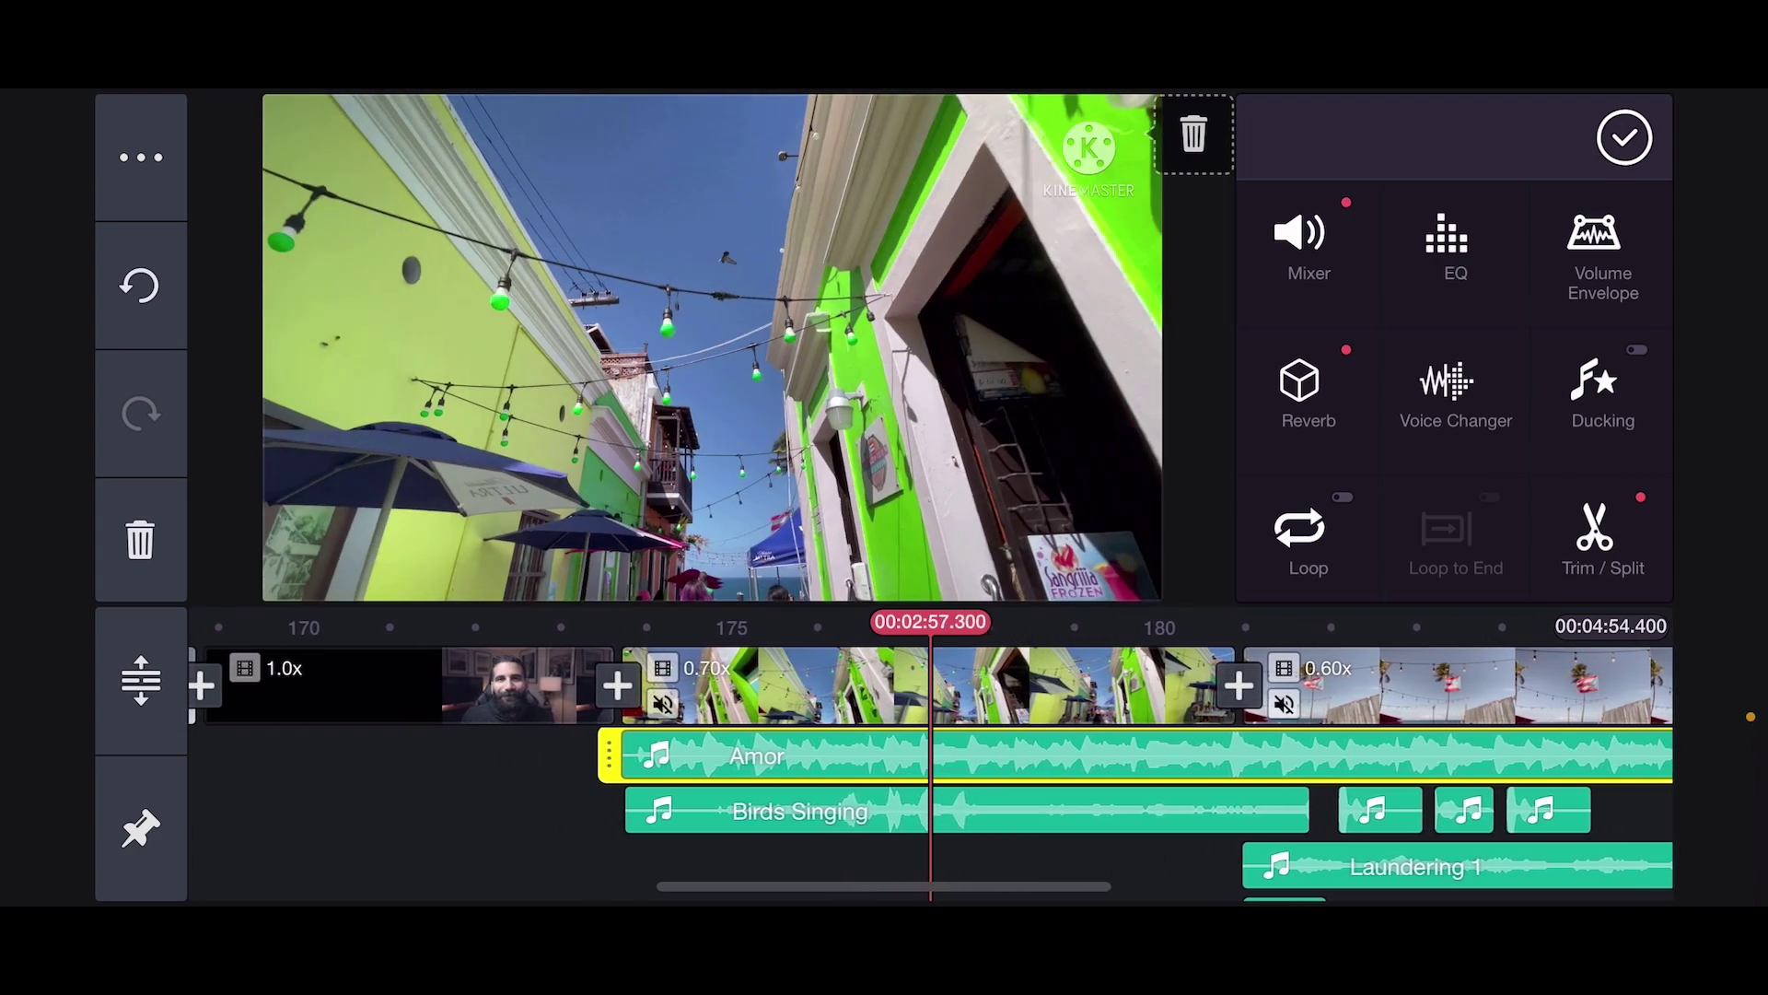
{"action": "scroll", "coordinate": [930, 760], "scroll_direction": "left", "scroll_amount": 3}
{"action": "scroll", "coordinate": [931, 761], "scroll_direction": "left", "scroll_amount": 2}
{"action": "scroll", "coordinate": [929, 761], "scroll_direction": "left", "scroll_amount": 2}
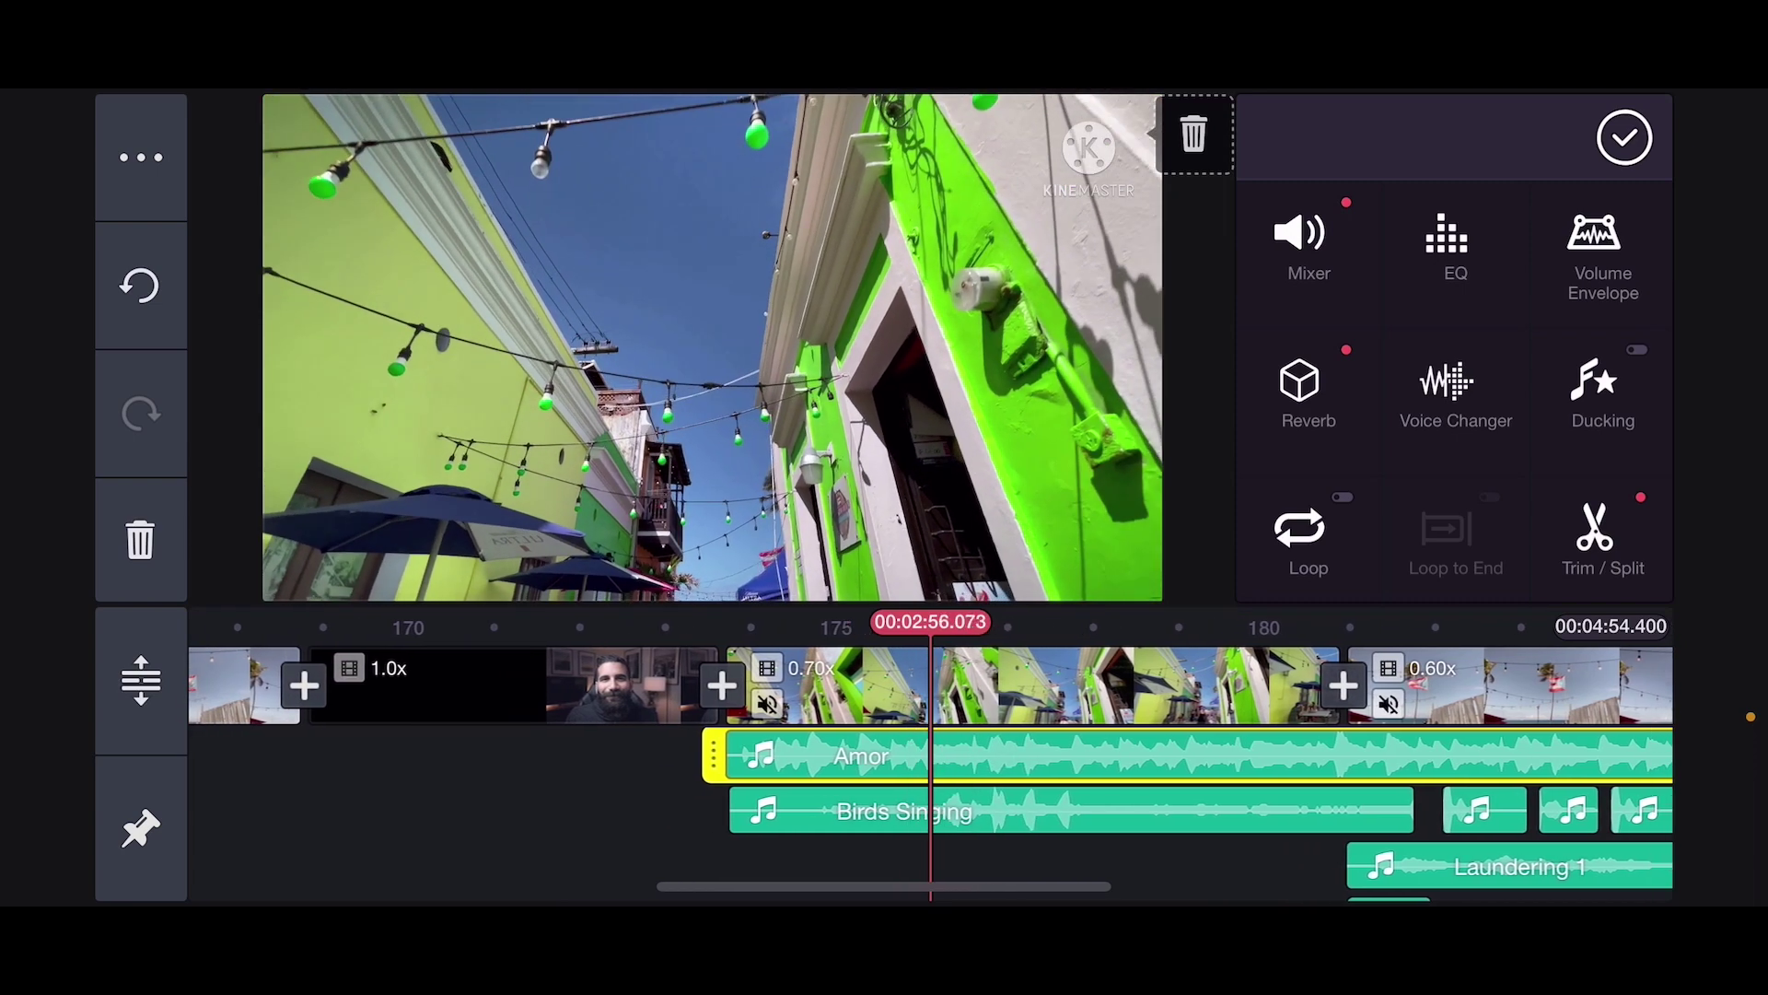
{"action": "scroll", "coordinate": [931, 760], "scroll_direction": "right", "scroll_amount": 1}
{"action": "scroll", "coordinate": [930, 760], "scroll_direction": "right", "scroll_amount": 1}
{"action": "scroll", "coordinate": [930, 760], "scroll_direction": "right", "scroll_amount": 1}
{"action": "scroll", "coordinate": [930, 759], "scroll_direction": "right", "scroll_amount": 1}
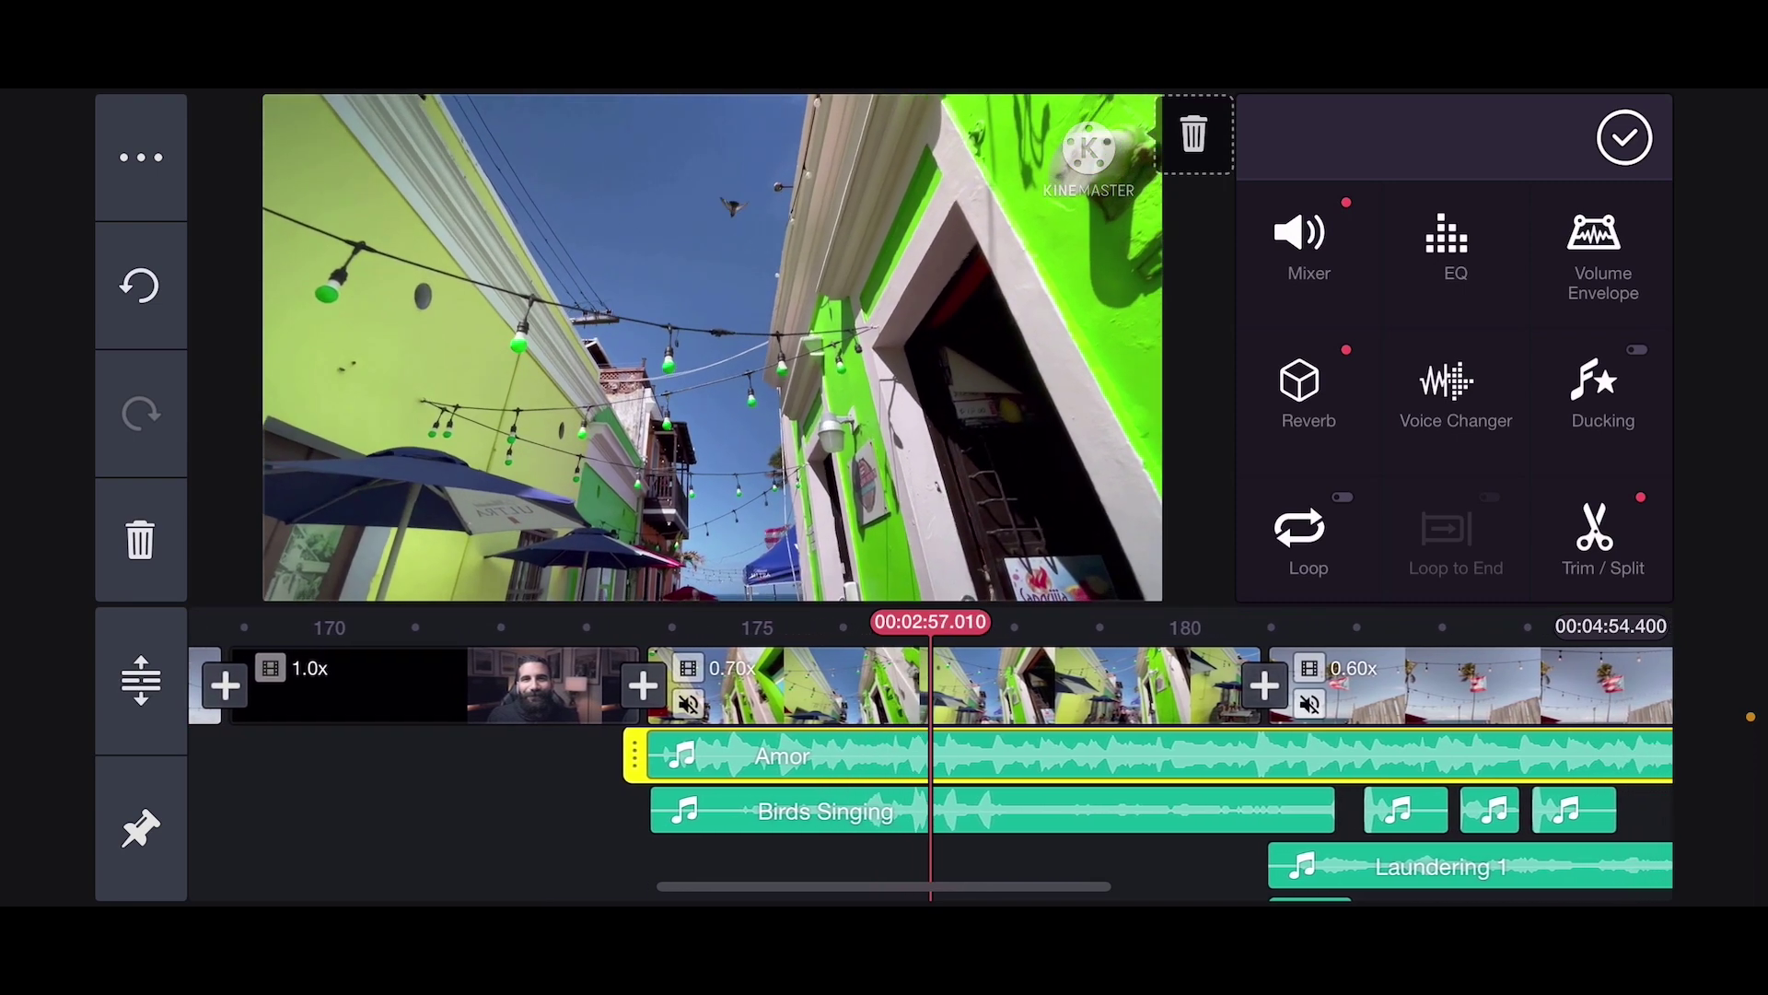
{"action": "scroll", "coordinate": [930, 759], "scroll_direction": "right", "scroll_amount": 1}
{"action": "scroll", "coordinate": [930, 761], "scroll_direction": "right", "scroll_amount": 1}
{"action": "scroll", "coordinate": [930, 761], "scroll_direction": "right", "scroll_amount": 1}
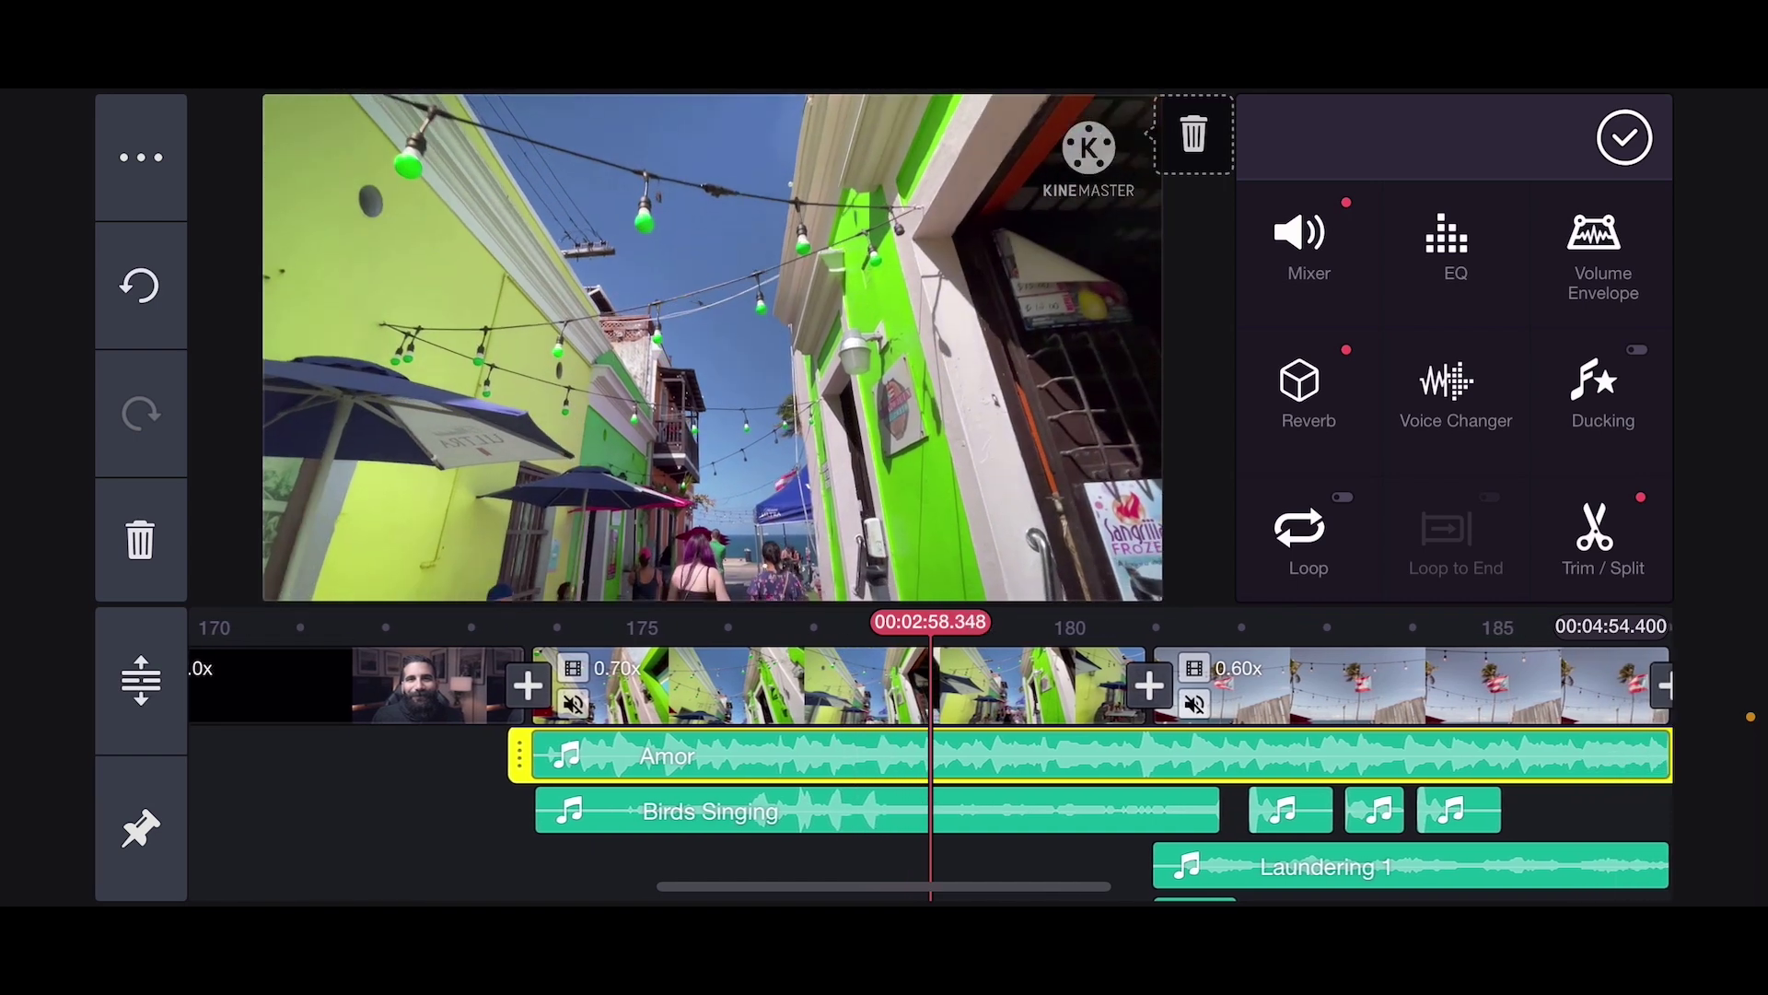
{"action": "scroll", "coordinate": [931, 760], "scroll_direction": "right", "scroll_amount": 1}
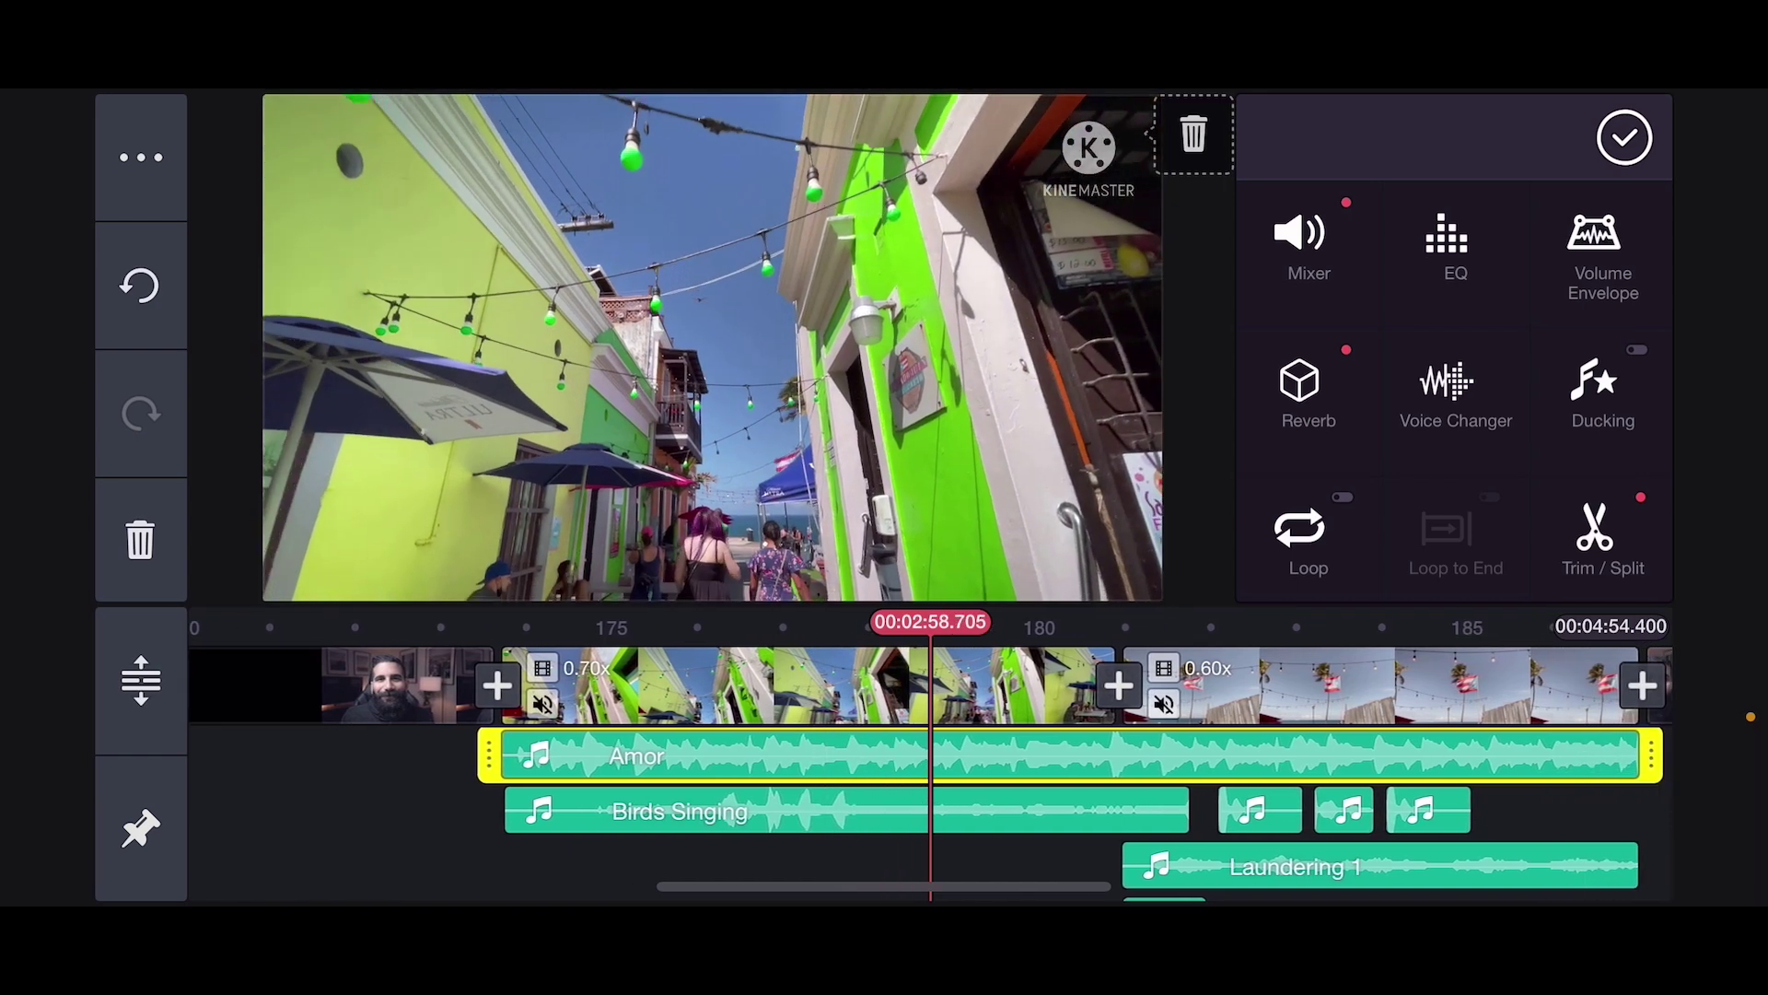
{"action": "scroll", "coordinate": [930, 760], "scroll_direction": "right", "scroll_amount": 10}
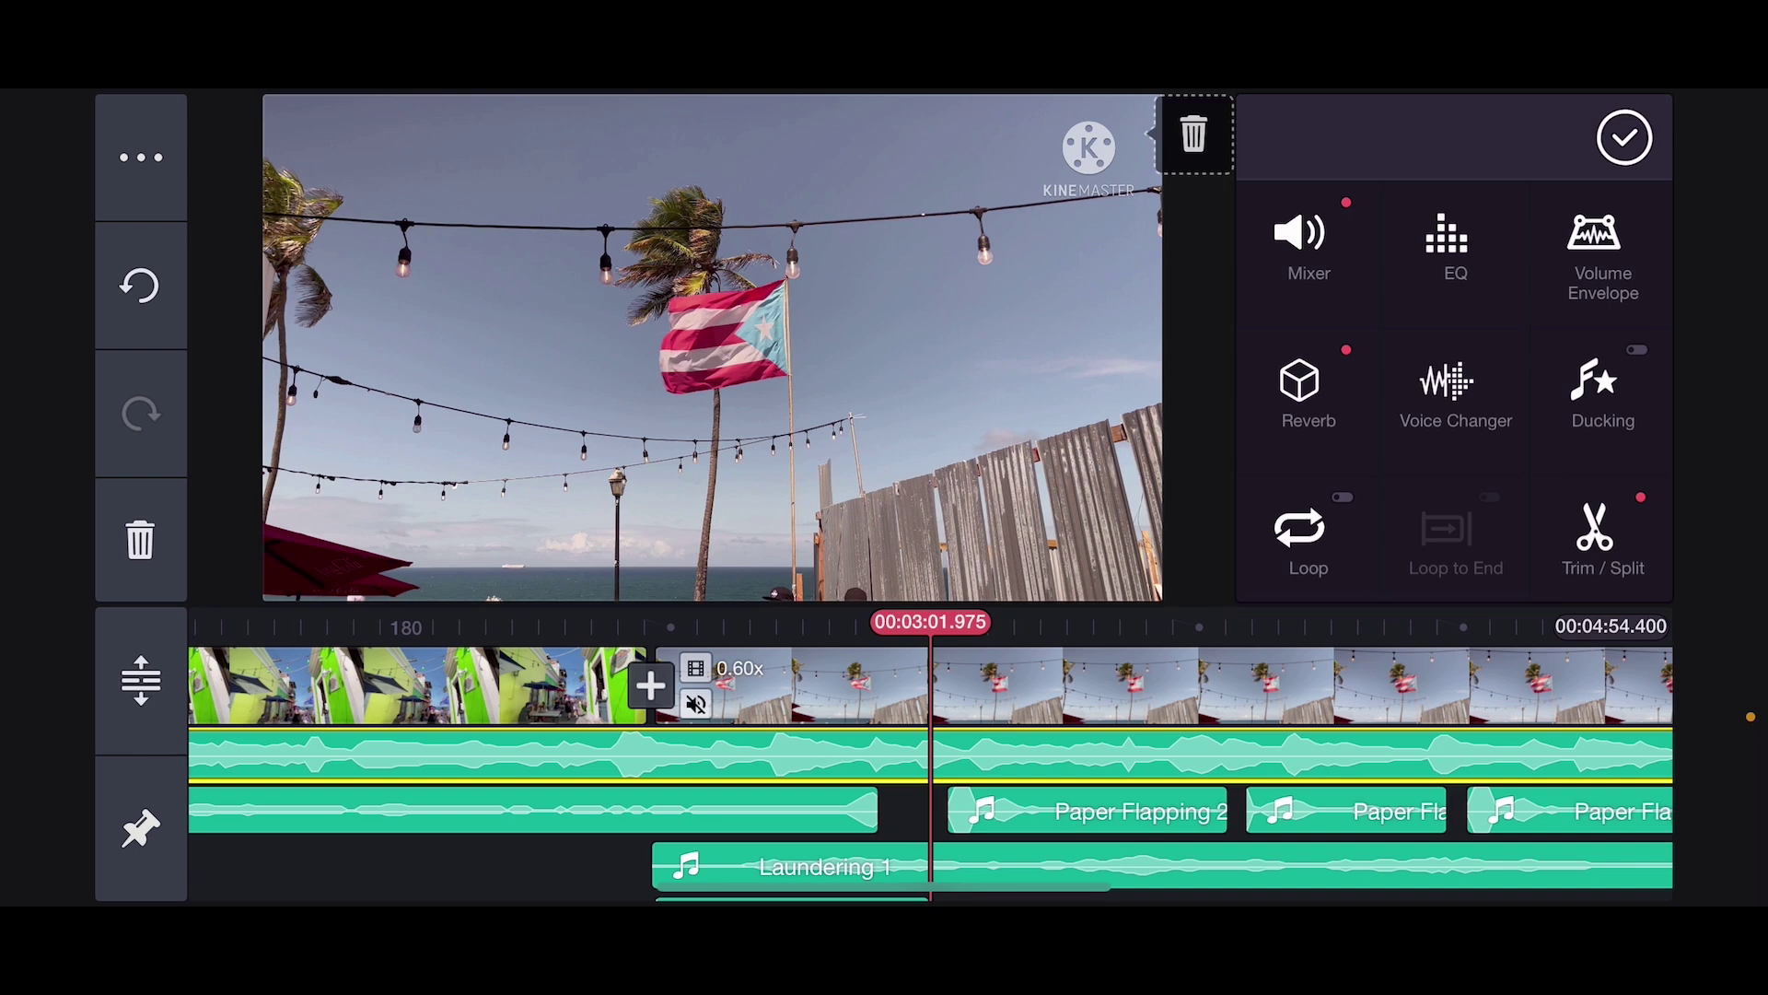
{"action": "scroll", "coordinate": [931, 759], "scroll_direction": "right", "scroll_amount": 1}
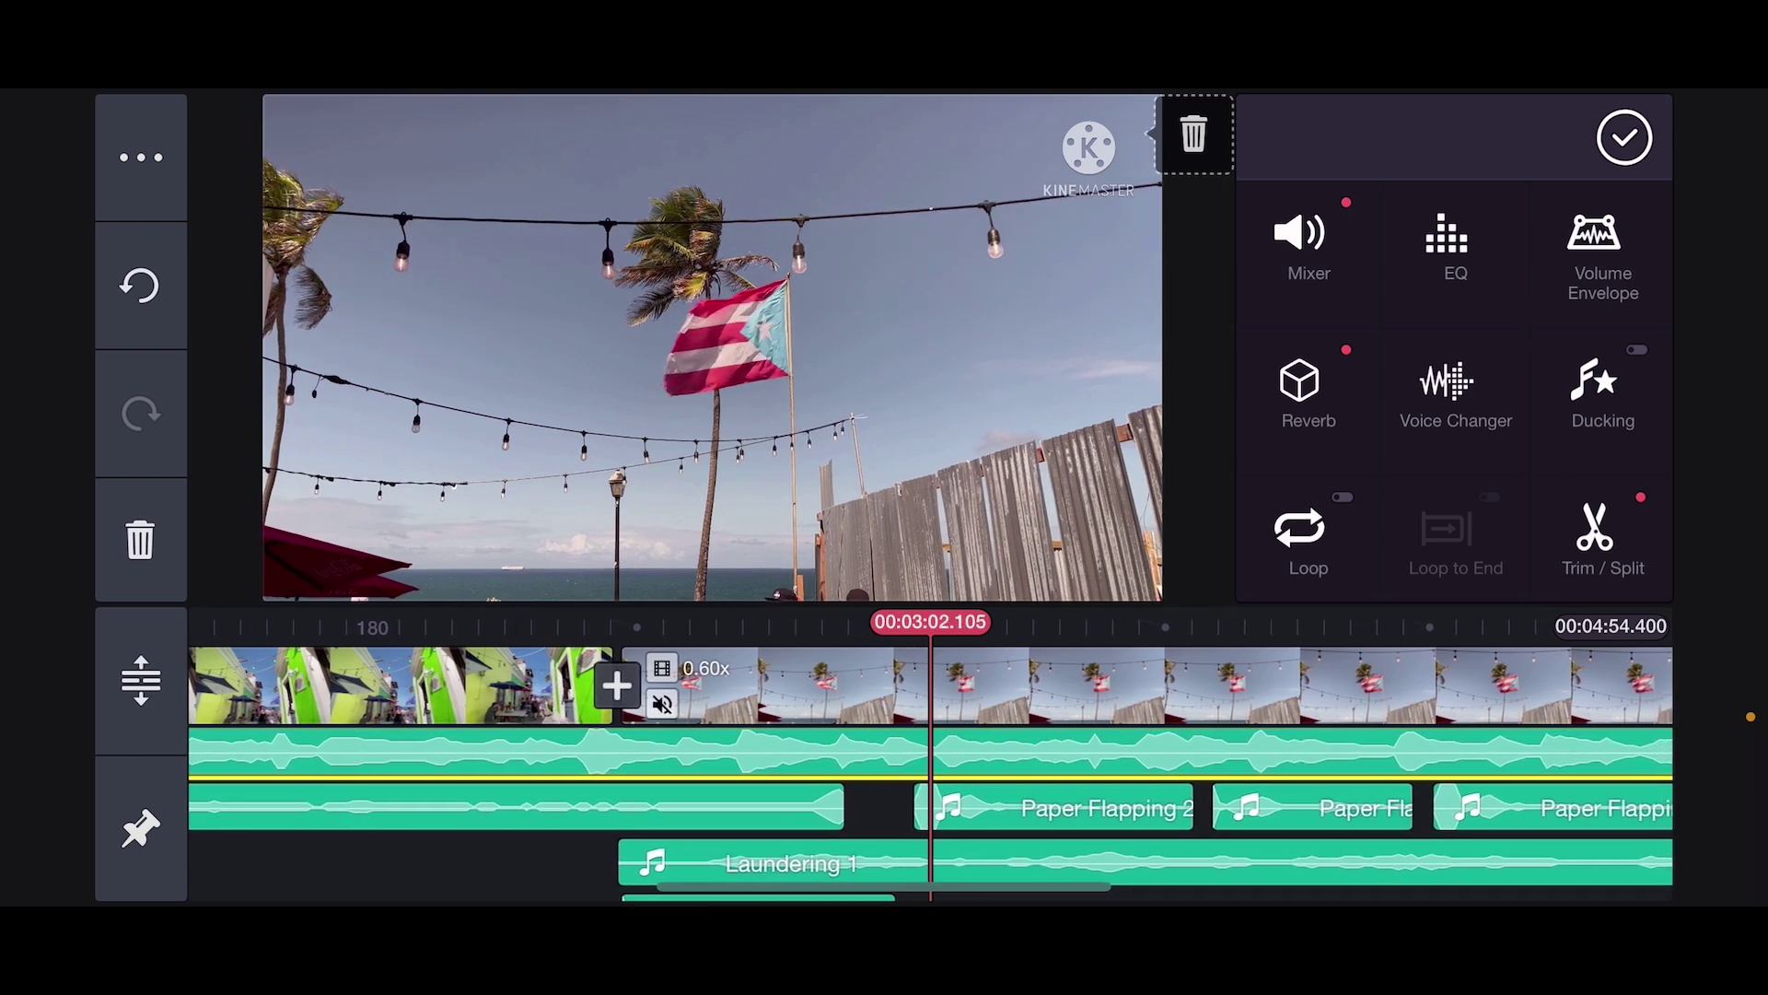
{"action": "scroll", "coordinate": [929, 761], "scroll_direction": "right", "scroll_amount": 2}
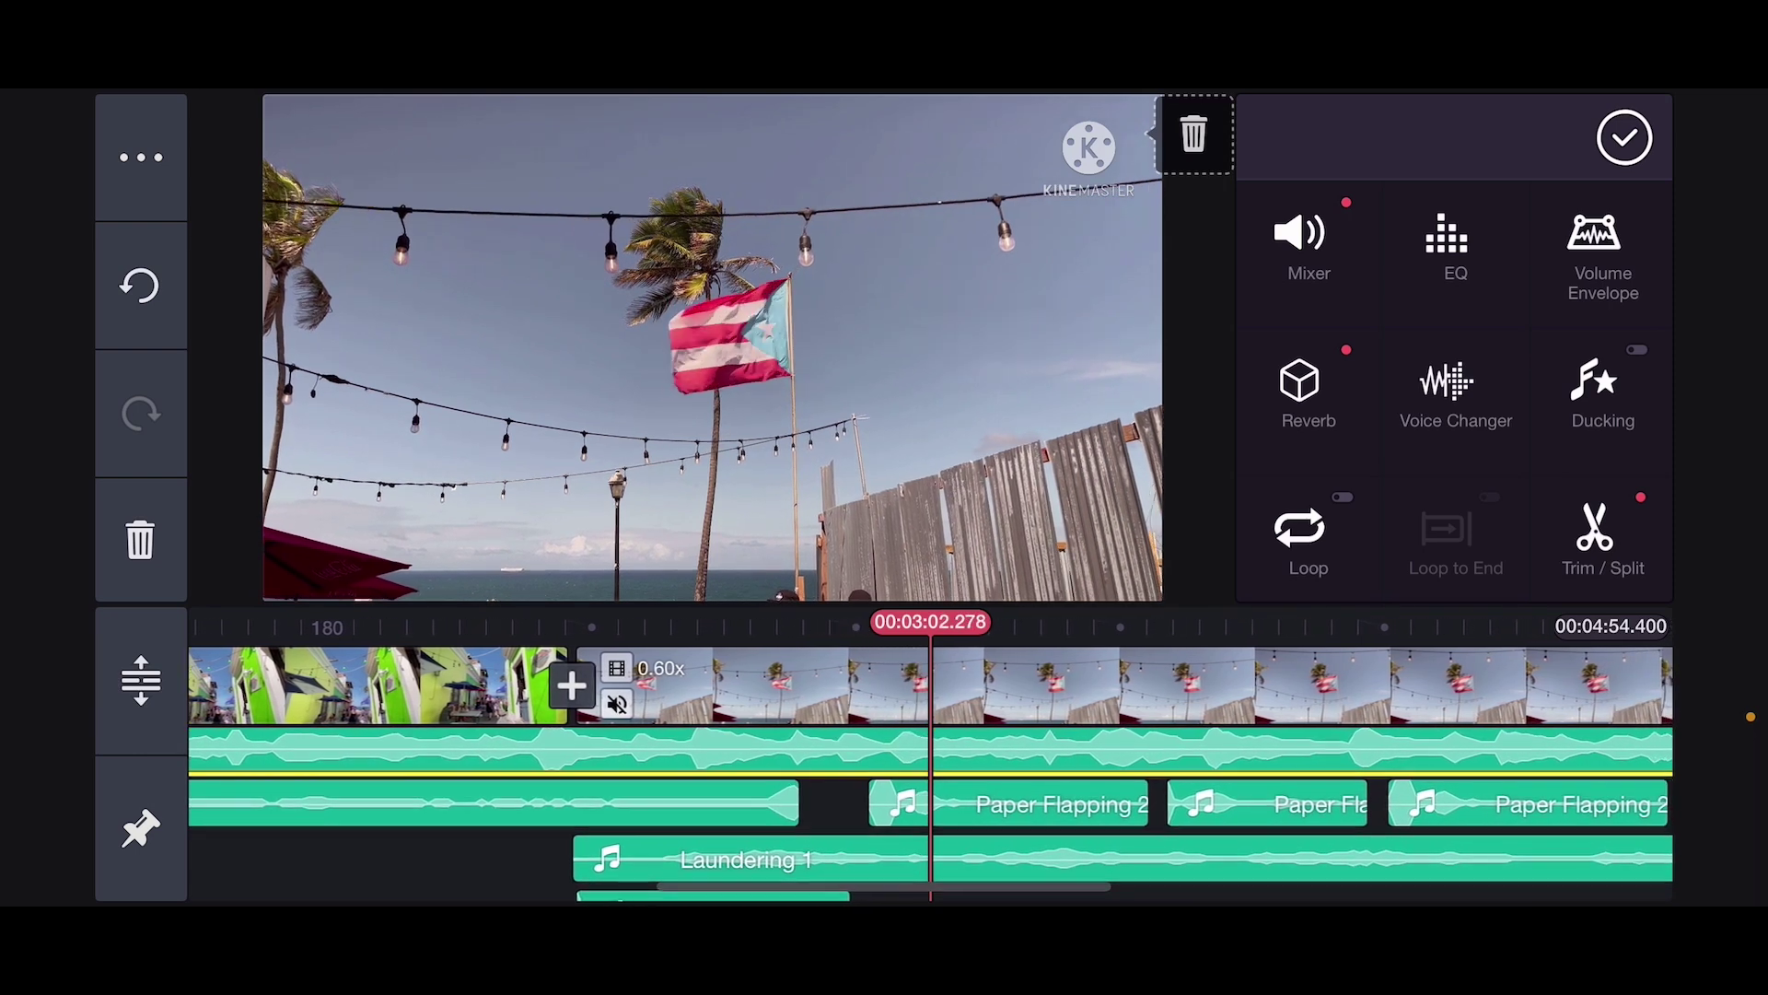
{"action": "scroll", "coordinate": [930, 774], "scroll_direction": "right", "scroll_amount": 4}
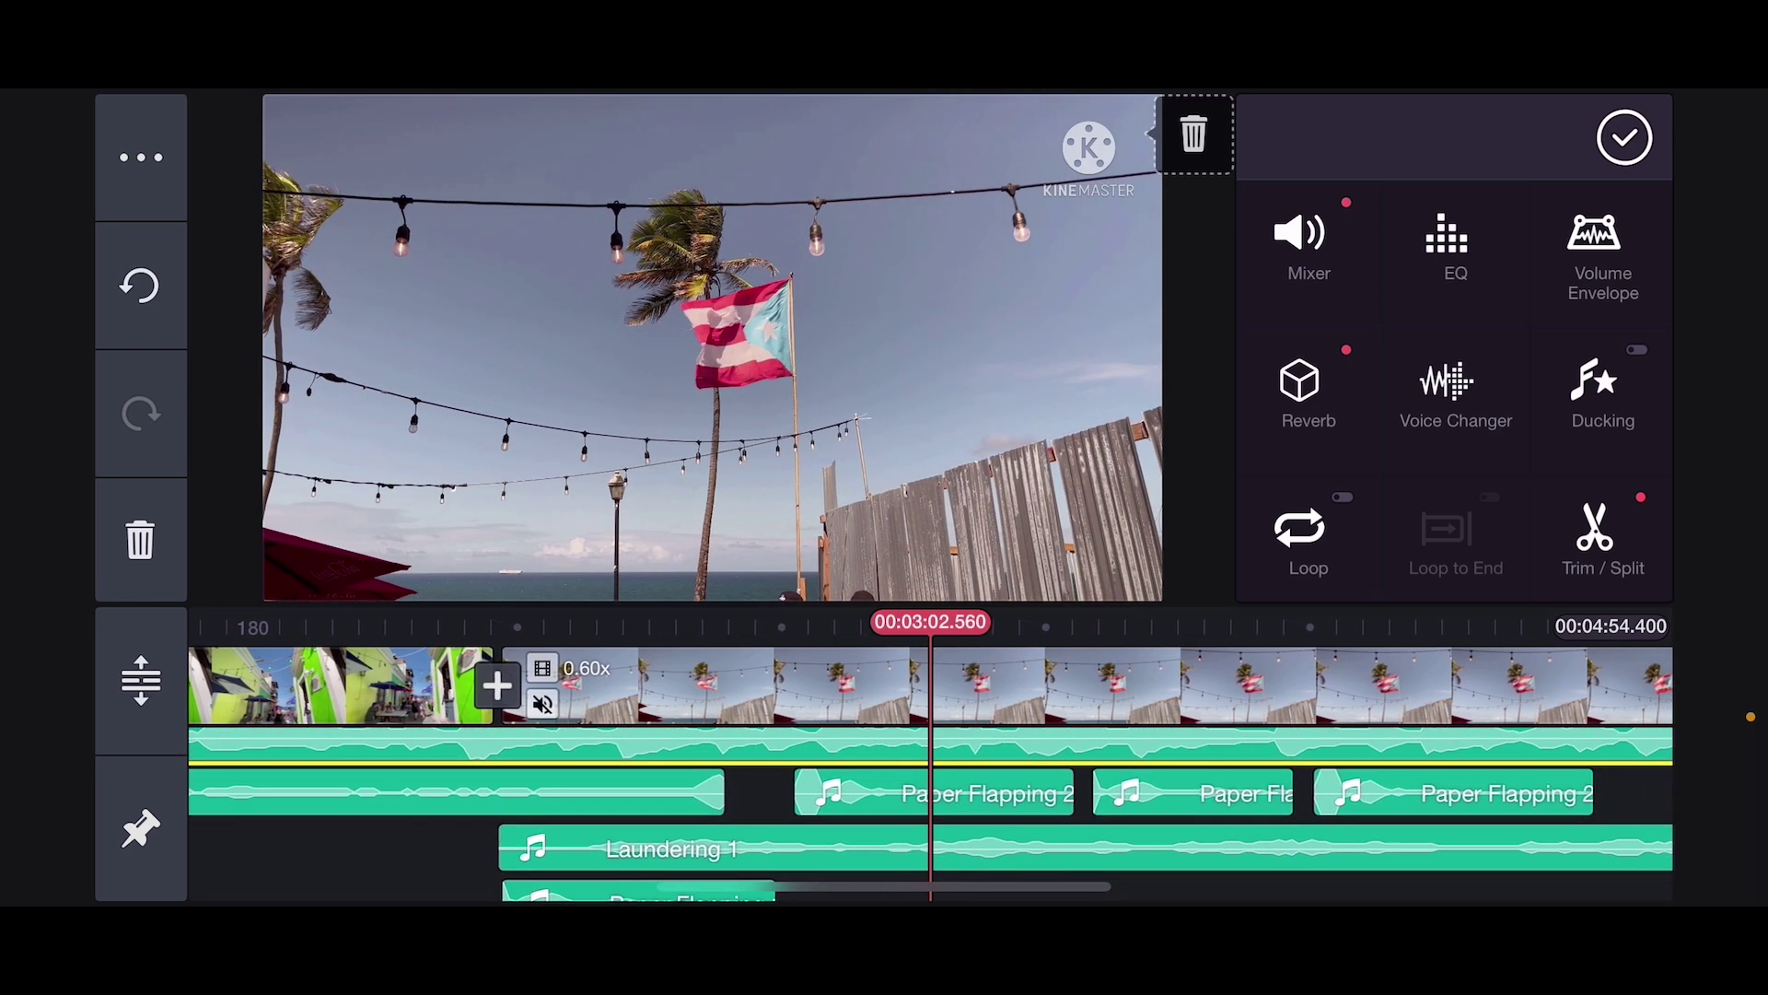
{"action": "scroll", "coordinate": [930, 774], "scroll_direction": "right", "scroll_amount": 2}
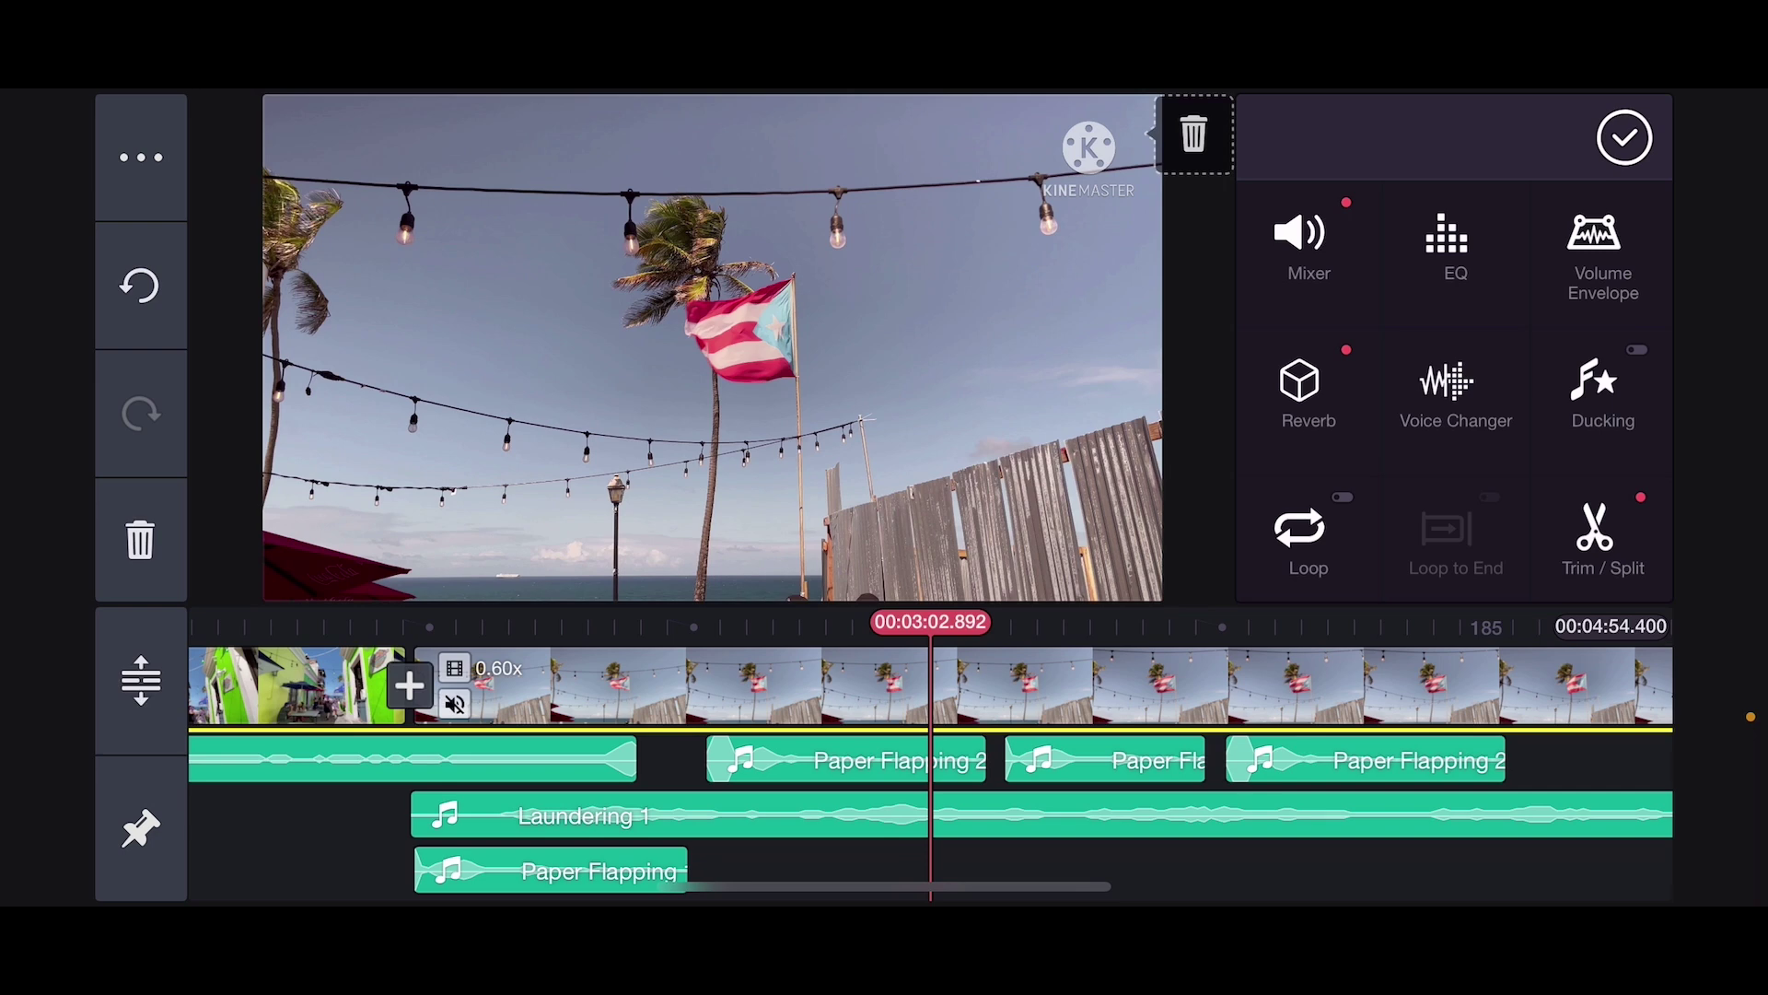
Step: Select the Laundering 1 sound and give it the AM Radio EQ preset
{"action": "left_click", "coordinate": [711, 346]}
{"action": "left_click", "coordinate": [581, 816]}
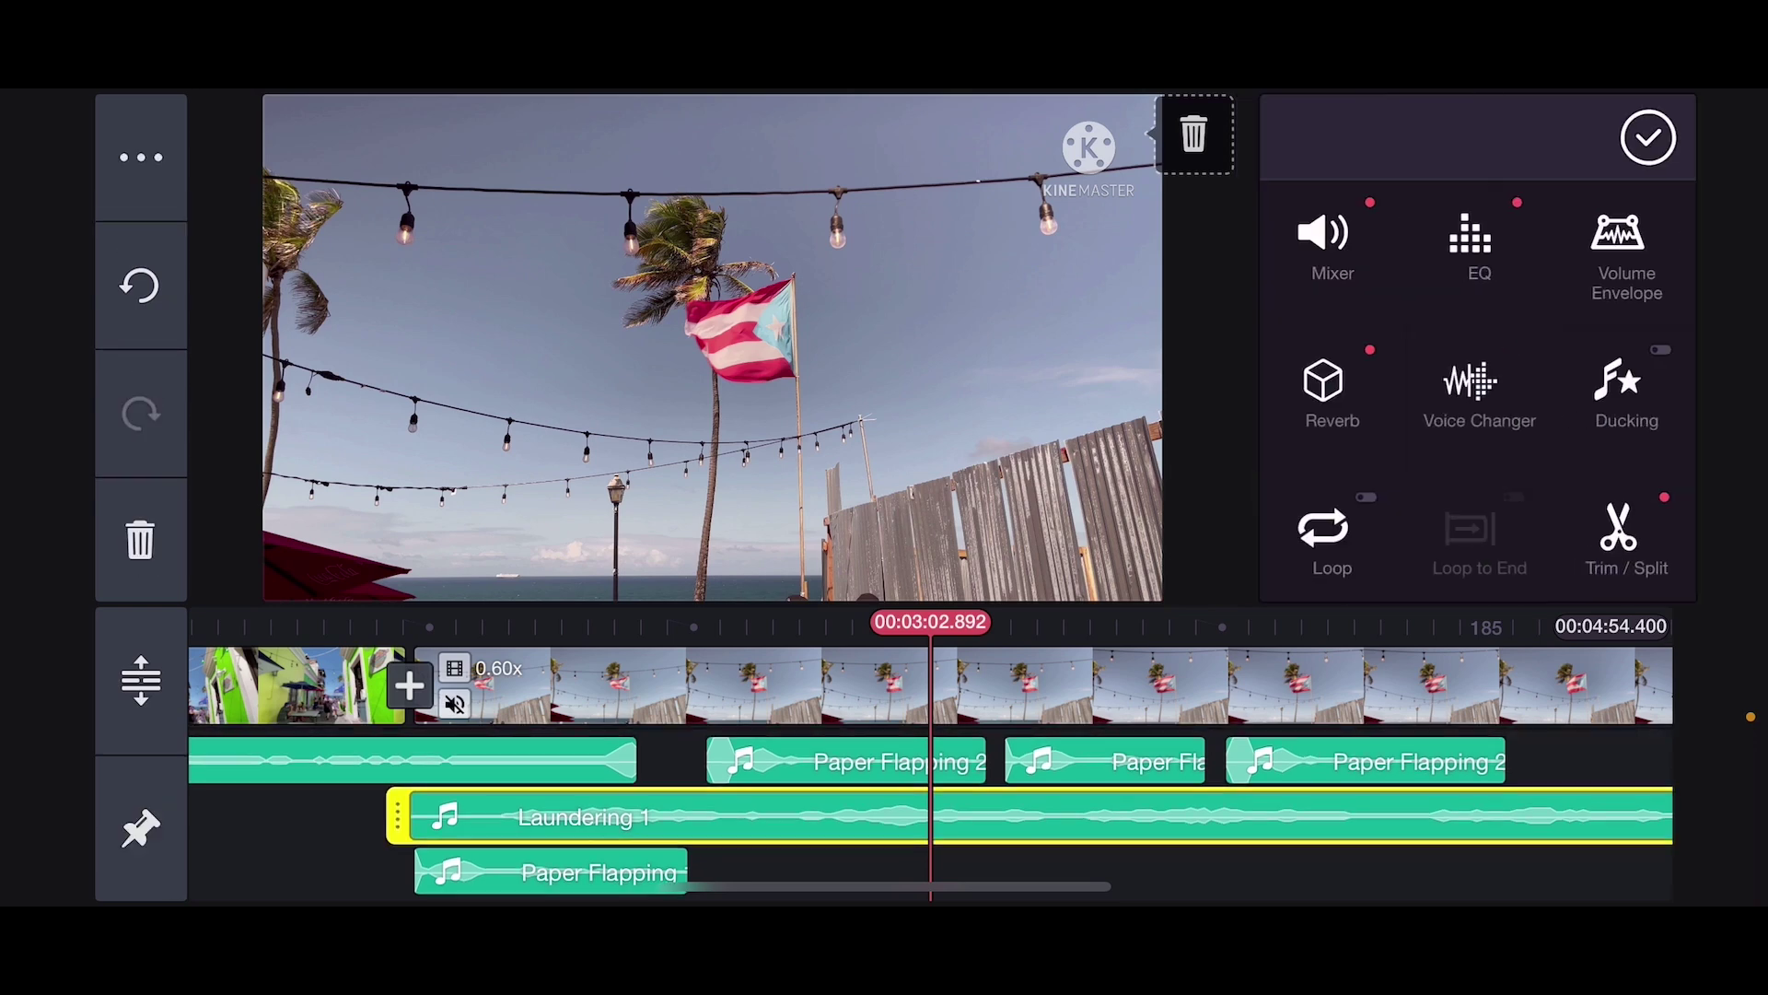
{"action": "left_click", "coordinate": [1455, 245]}
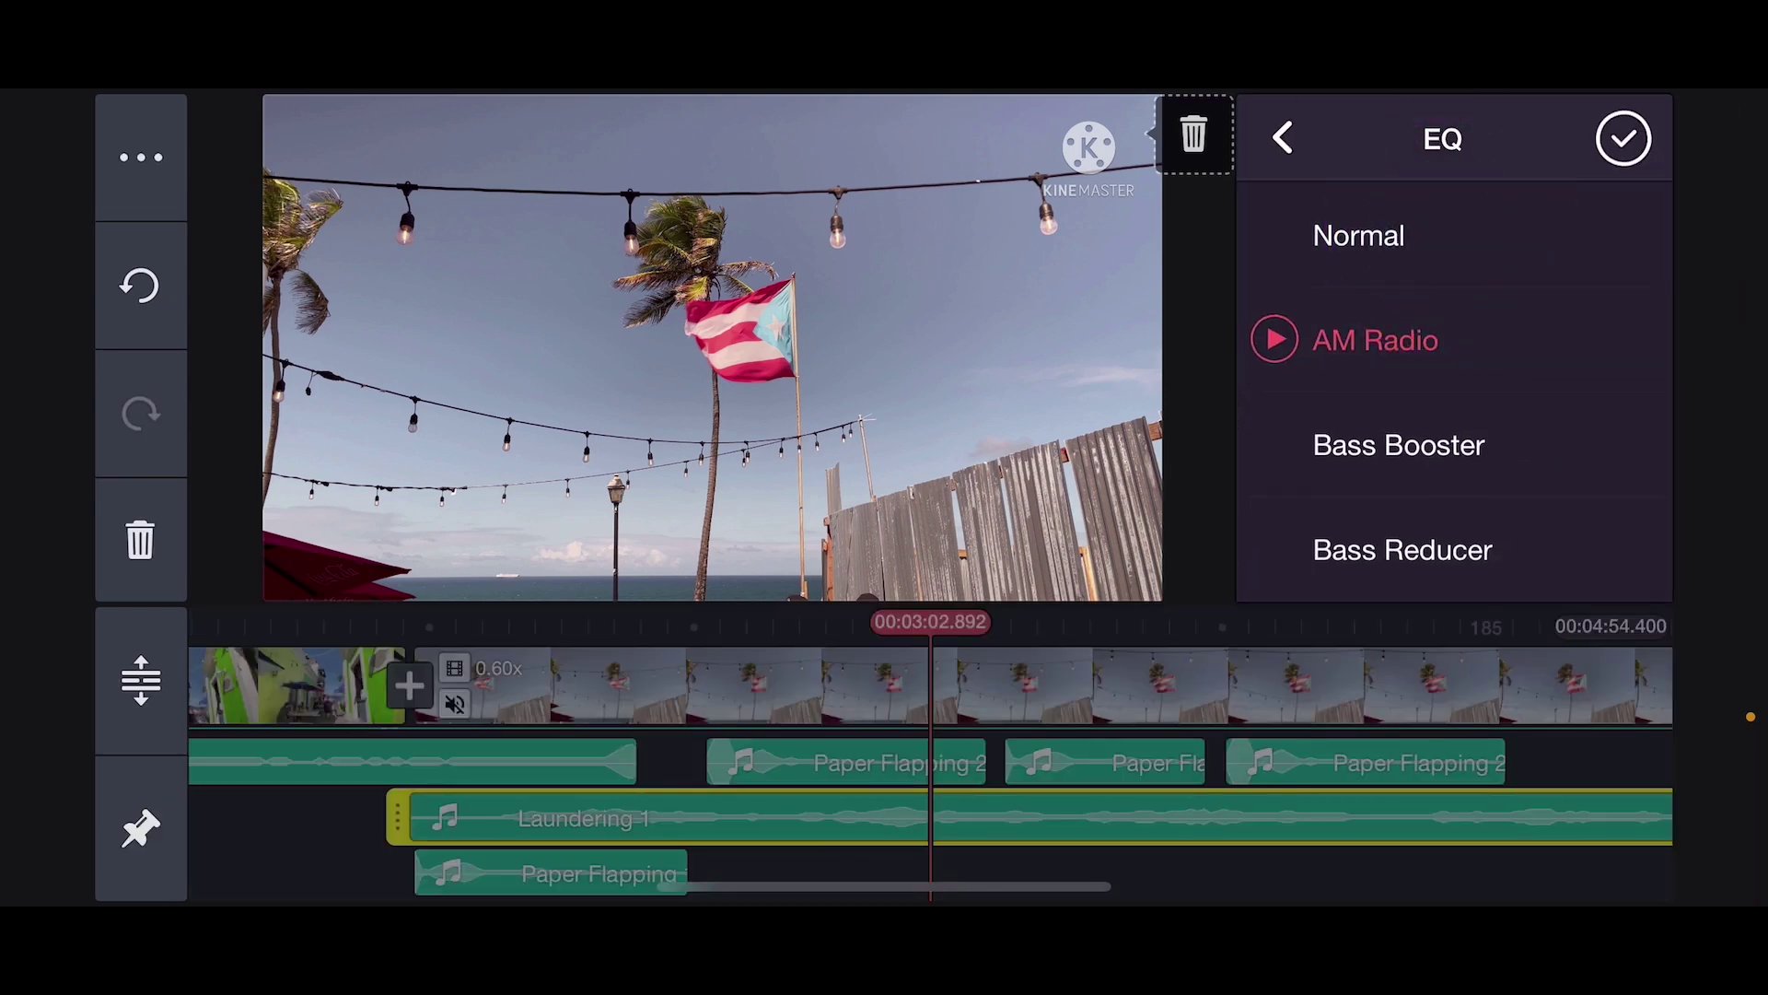
{"action": "left_click", "coordinate": [1283, 137]}
Step: Apply the Echo Room reverb to Laundering 1 and open the Asset Store
{"action": "left_click", "coordinate": [1309, 387]}
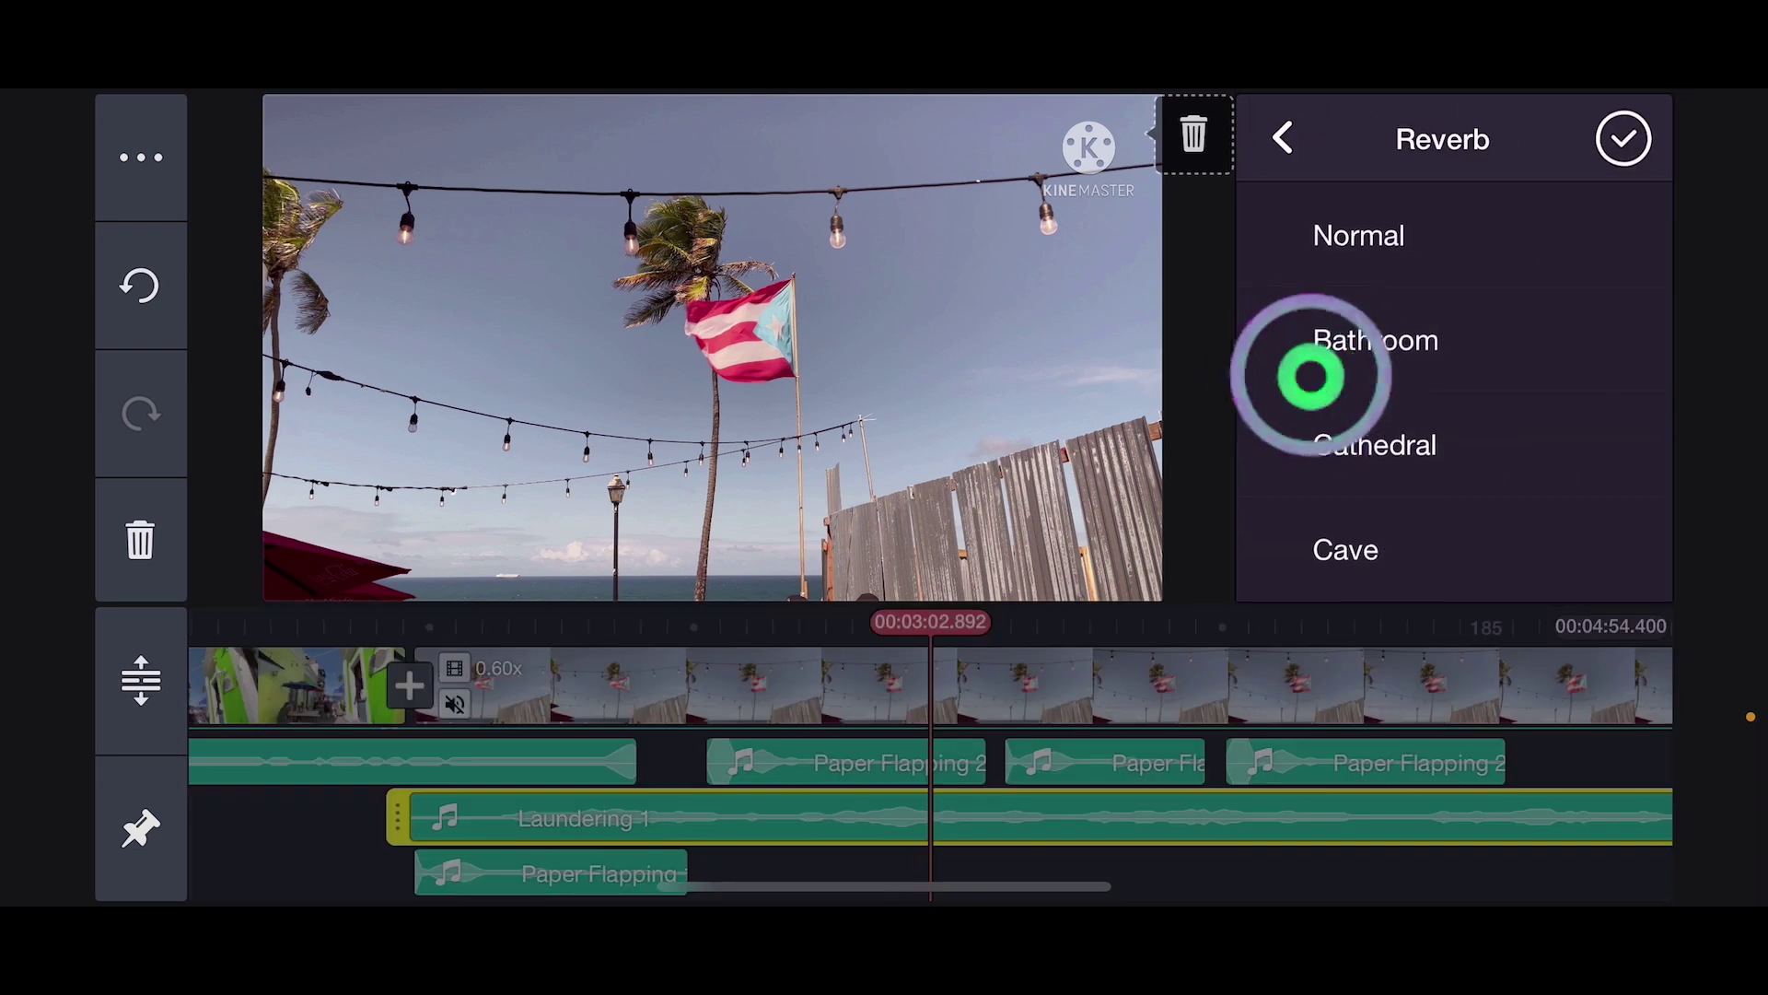
{"action": "scroll", "coordinate": [1451, 387], "scroll_direction": "down", "scroll_amount": 5}
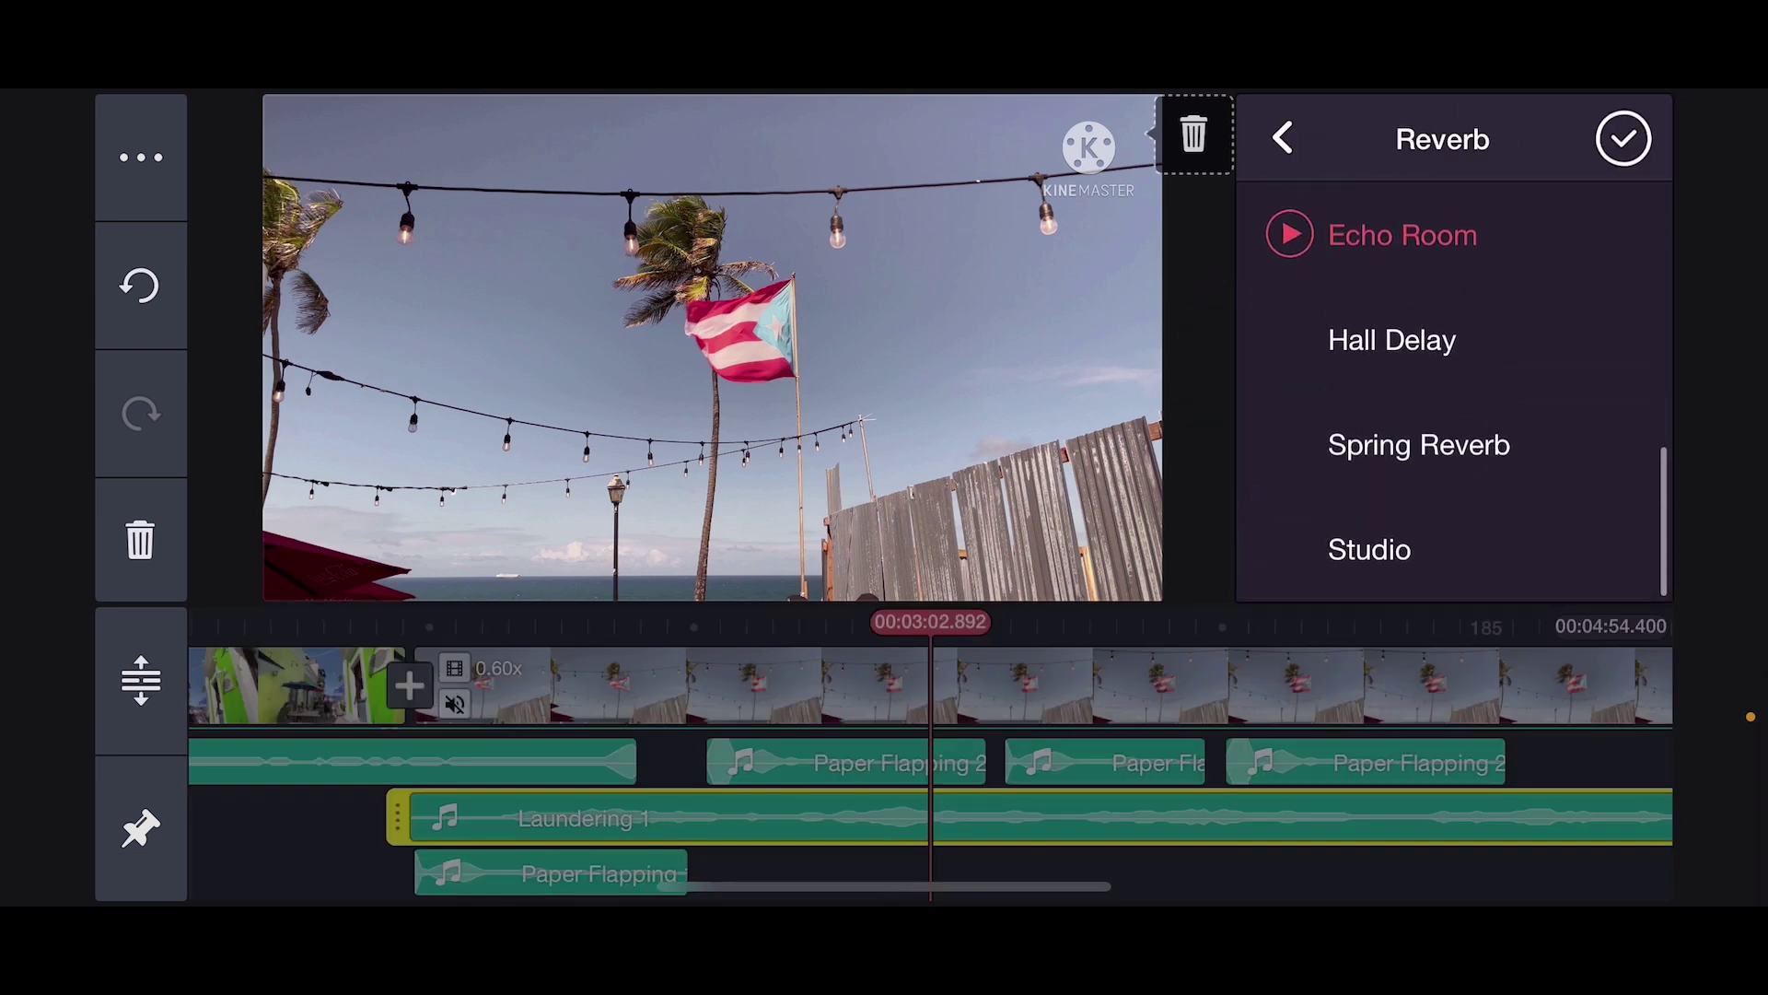
{"action": "left_click", "coordinate": [1283, 137]}
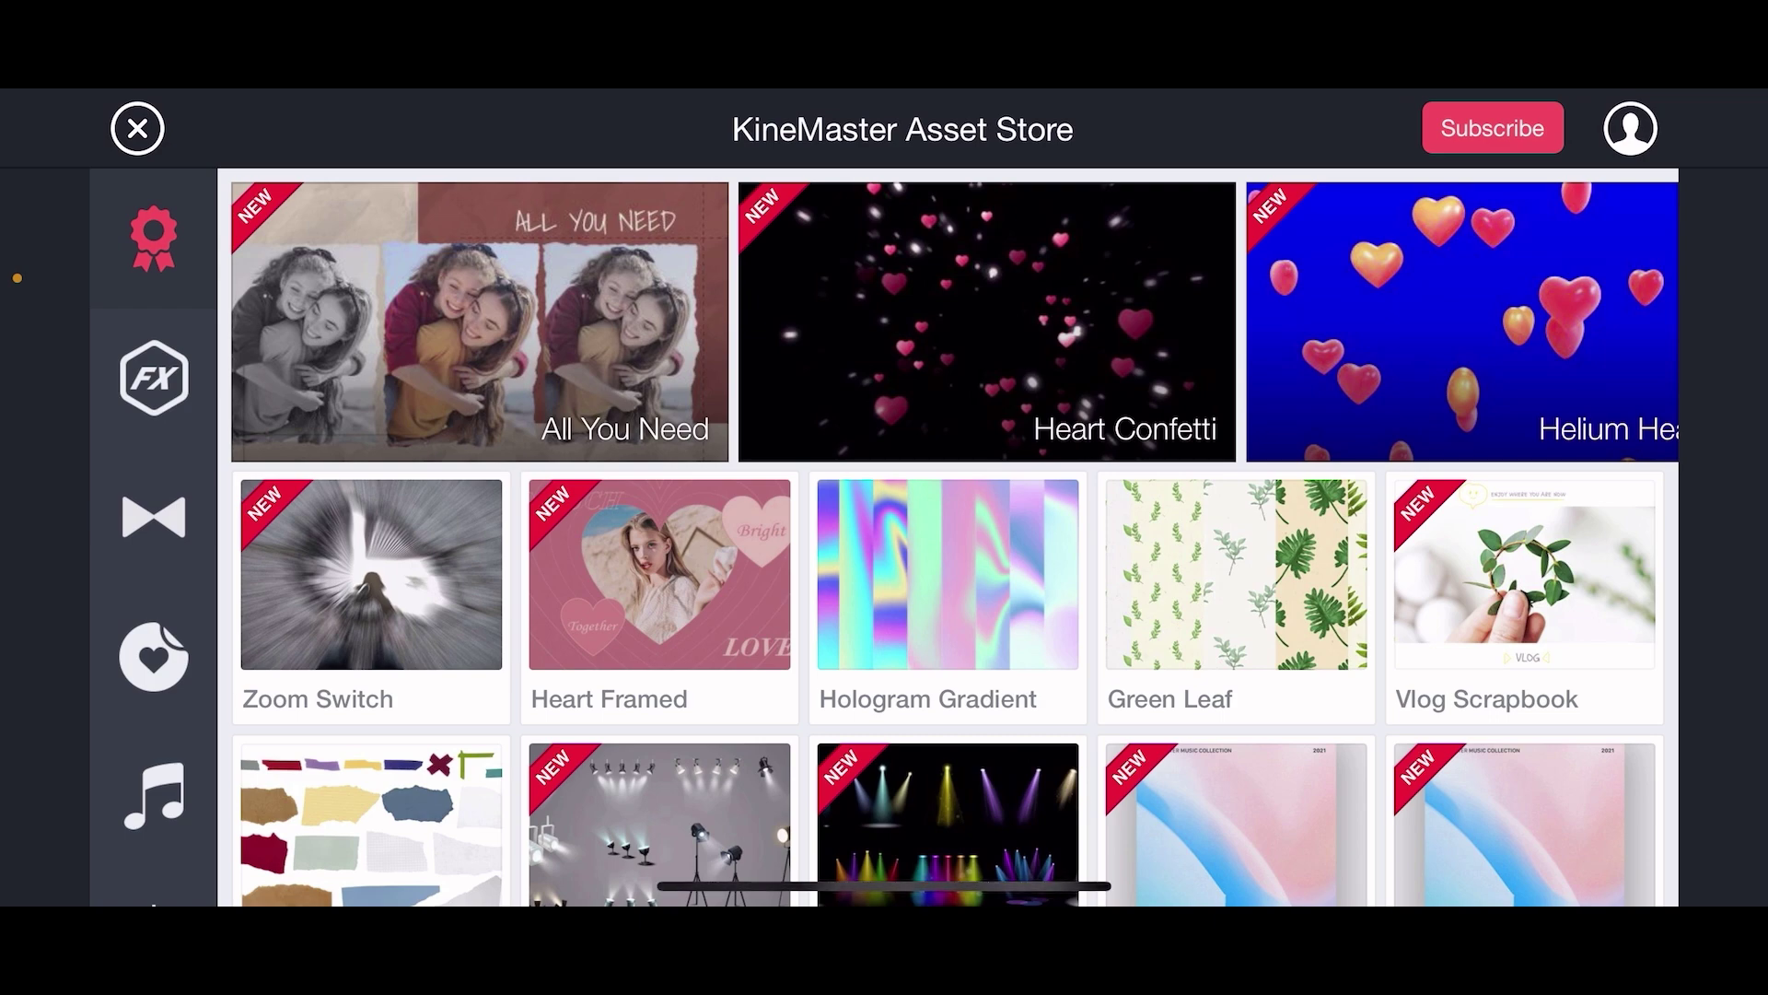
{"action": "left_click", "coordinate": [153, 657]}
{"action": "scroll", "coordinate": [154, 553], "scroll_direction": "down", "scroll_amount": 3}
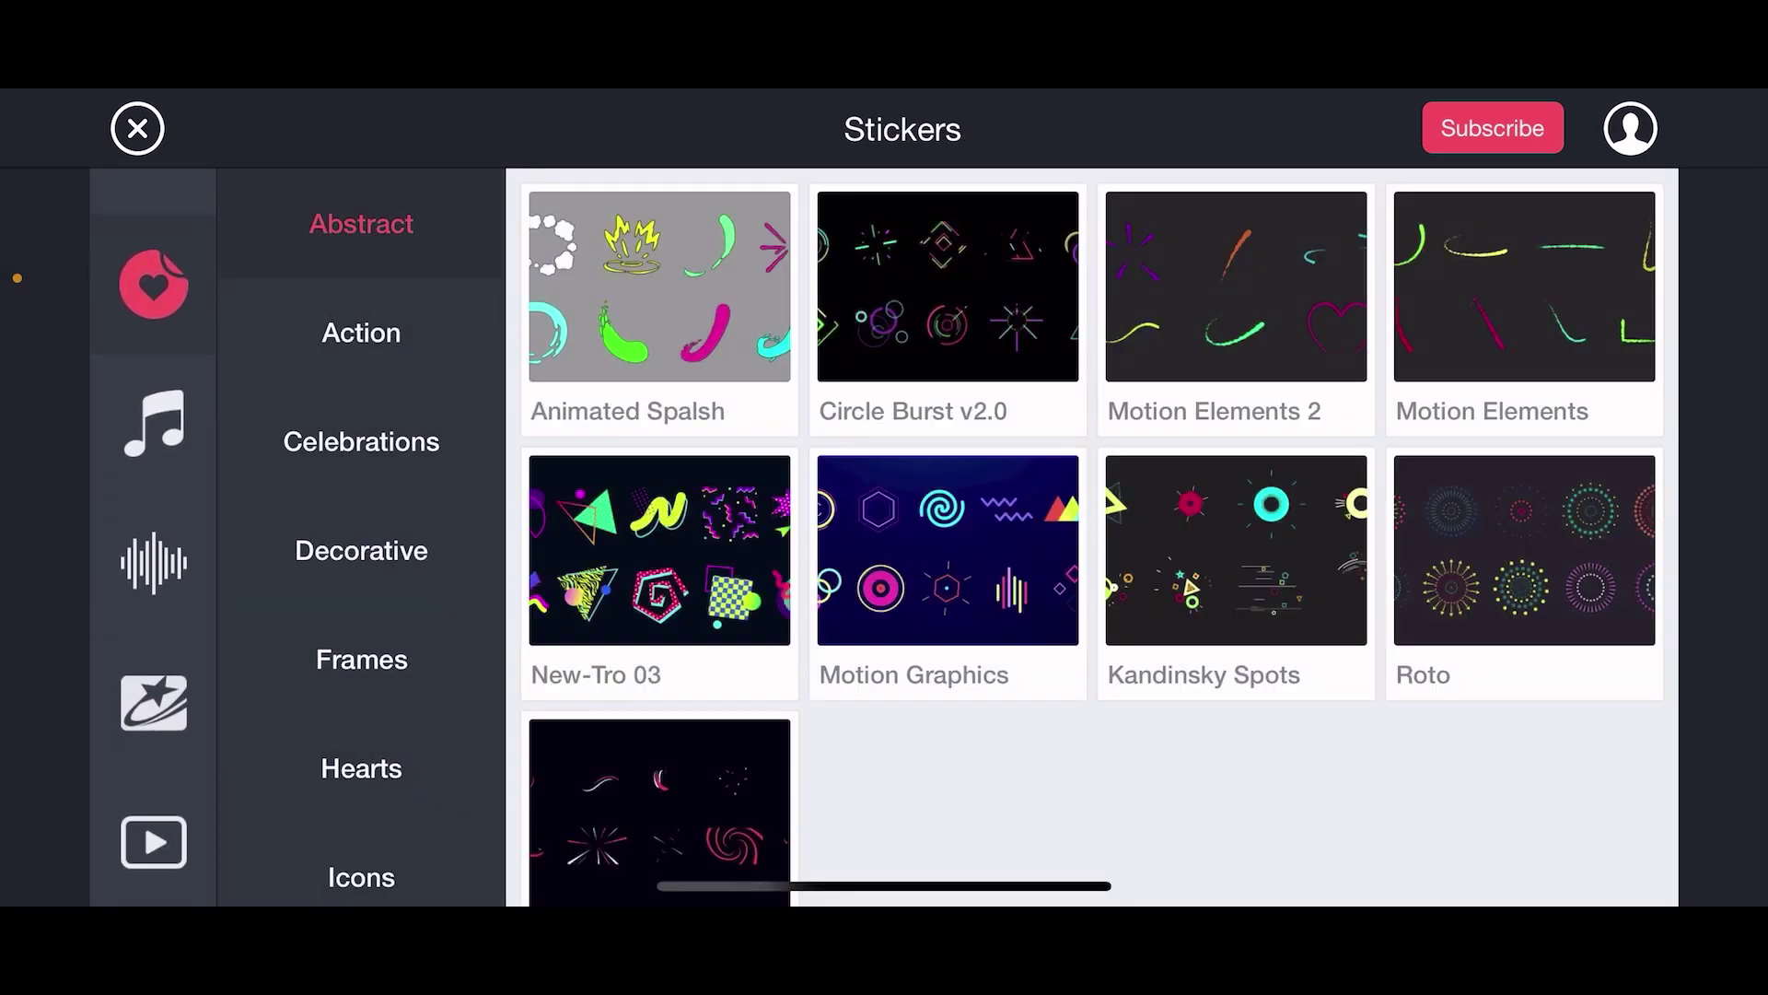
Step: Browse the store's Music categories, Acoustic, Children, then Cinematic, and close the store
{"action": "left_click", "coordinate": [154, 422]}
{"action": "left_click", "coordinate": [154, 422]}
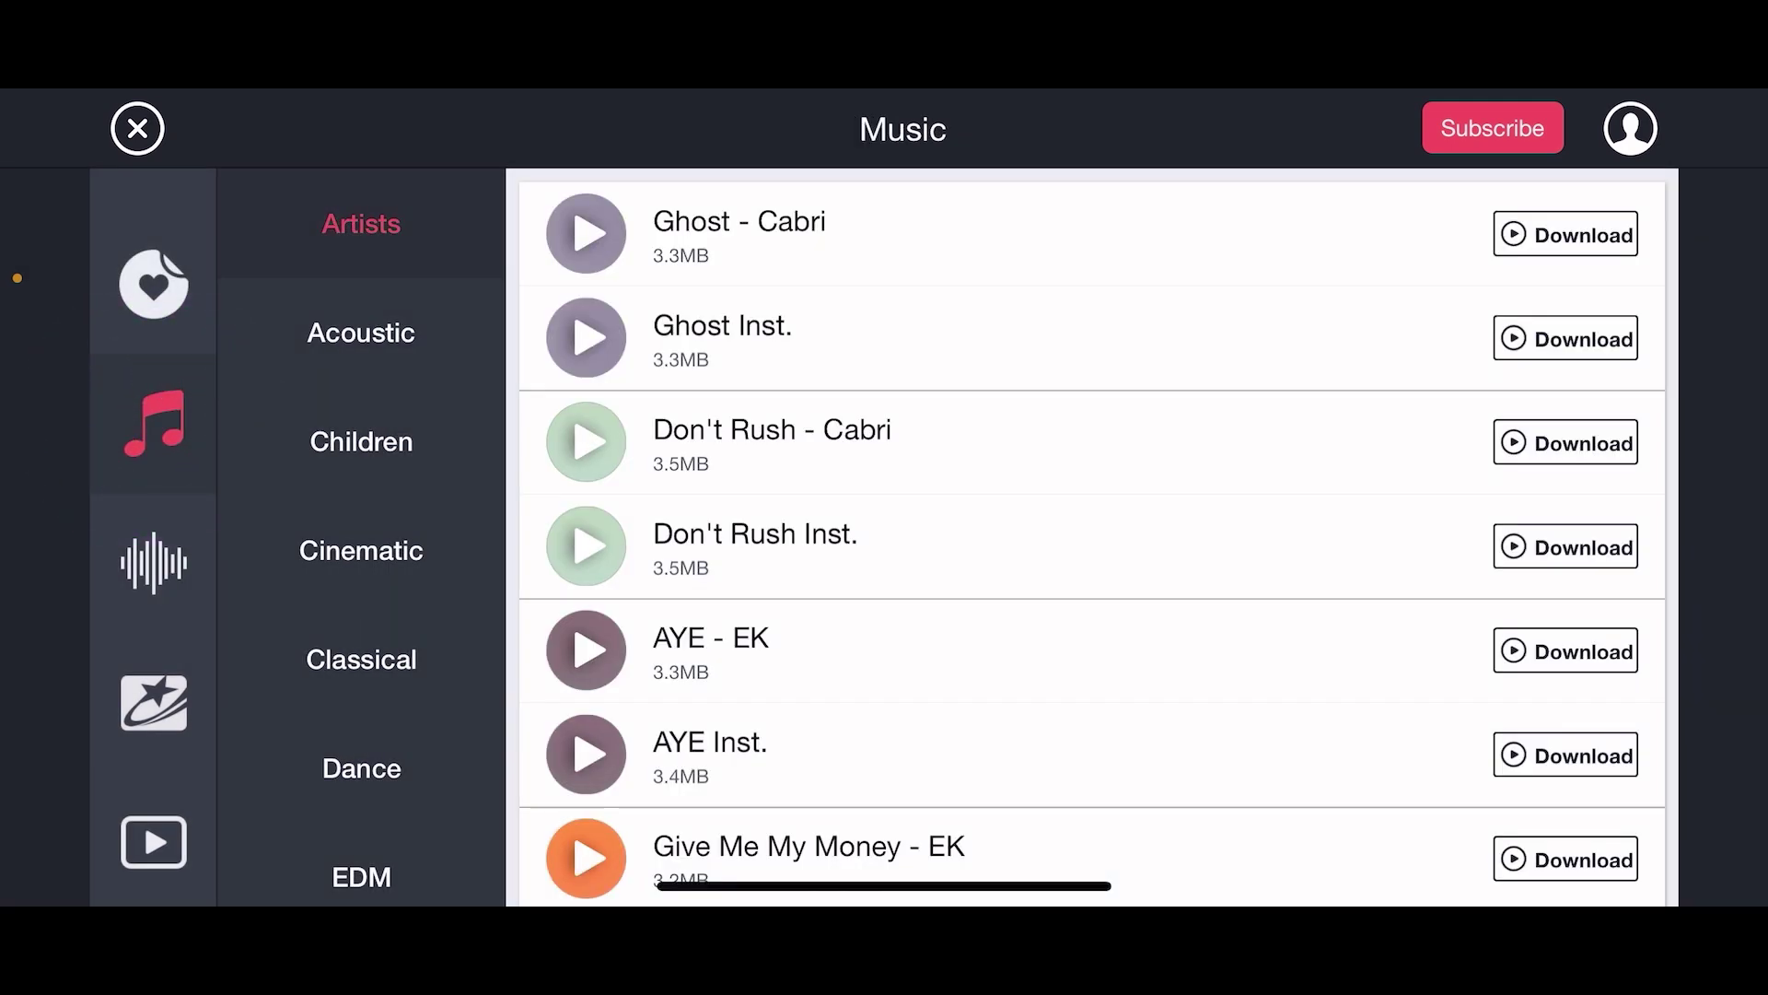
{"action": "left_click", "coordinate": [361, 331]}
{"action": "left_click", "coordinate": [360, 441]}
{"action": "left_click", "coordinate": [361, 551]}
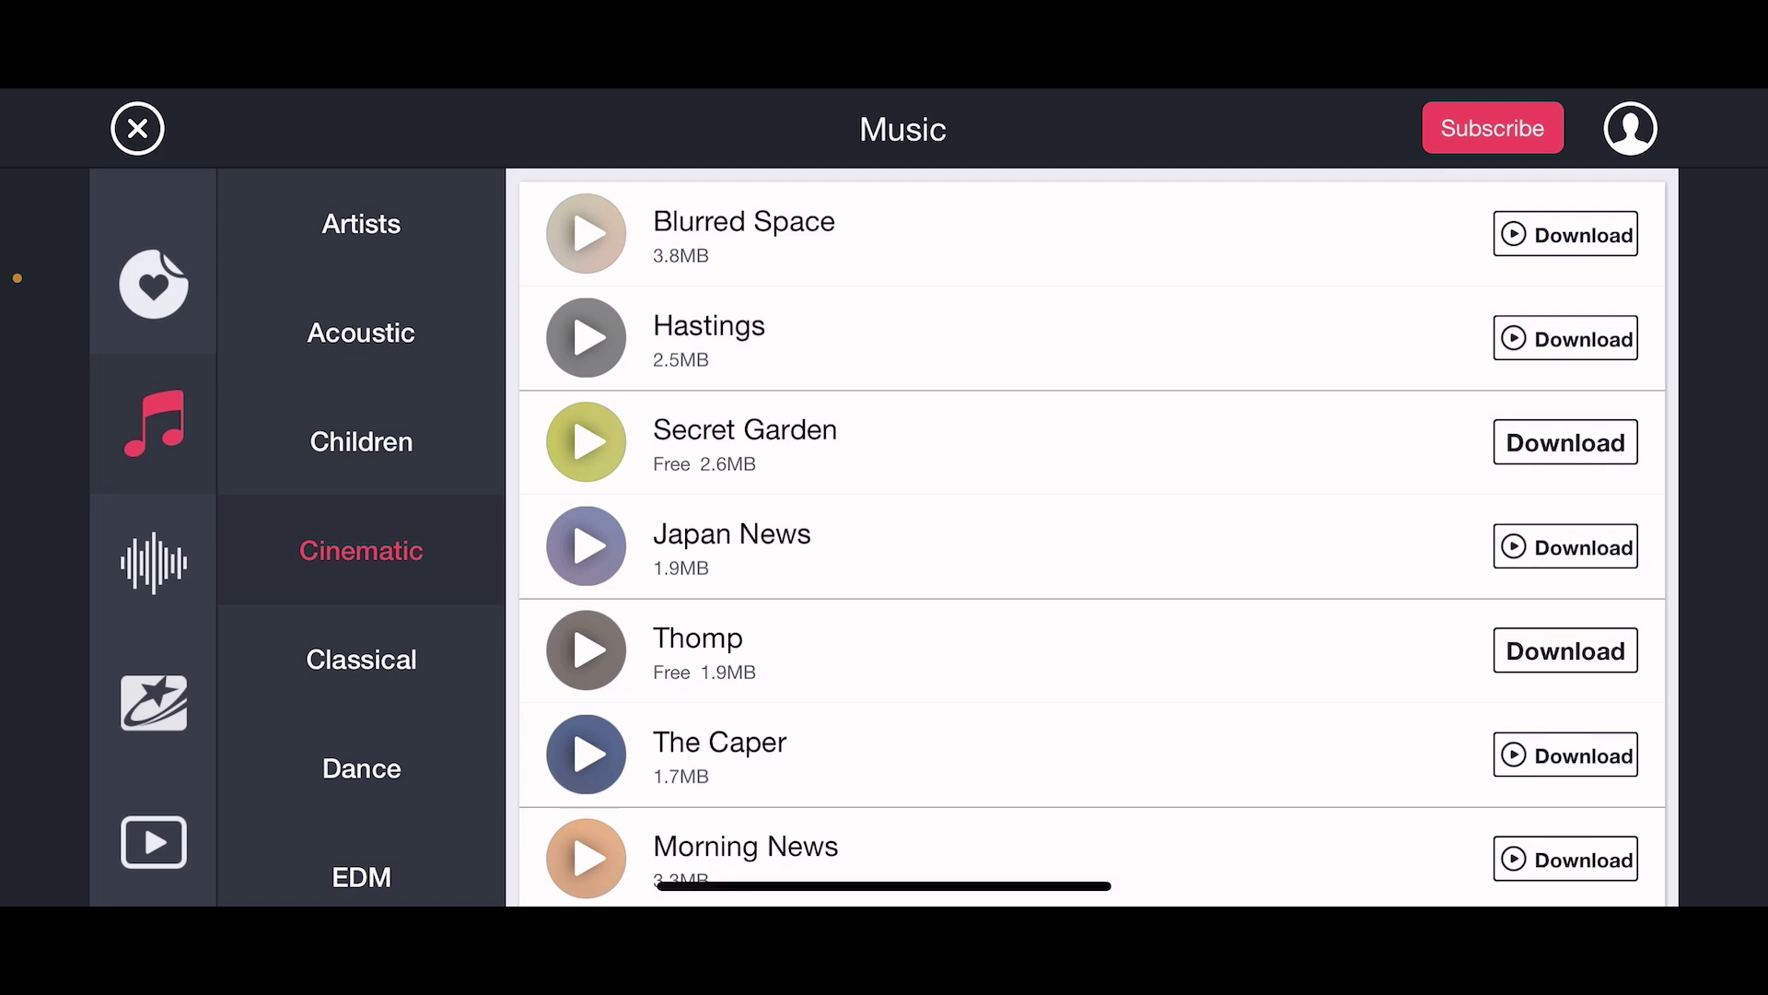
{"action": "left_click", "coordinate": [1523, 546]}
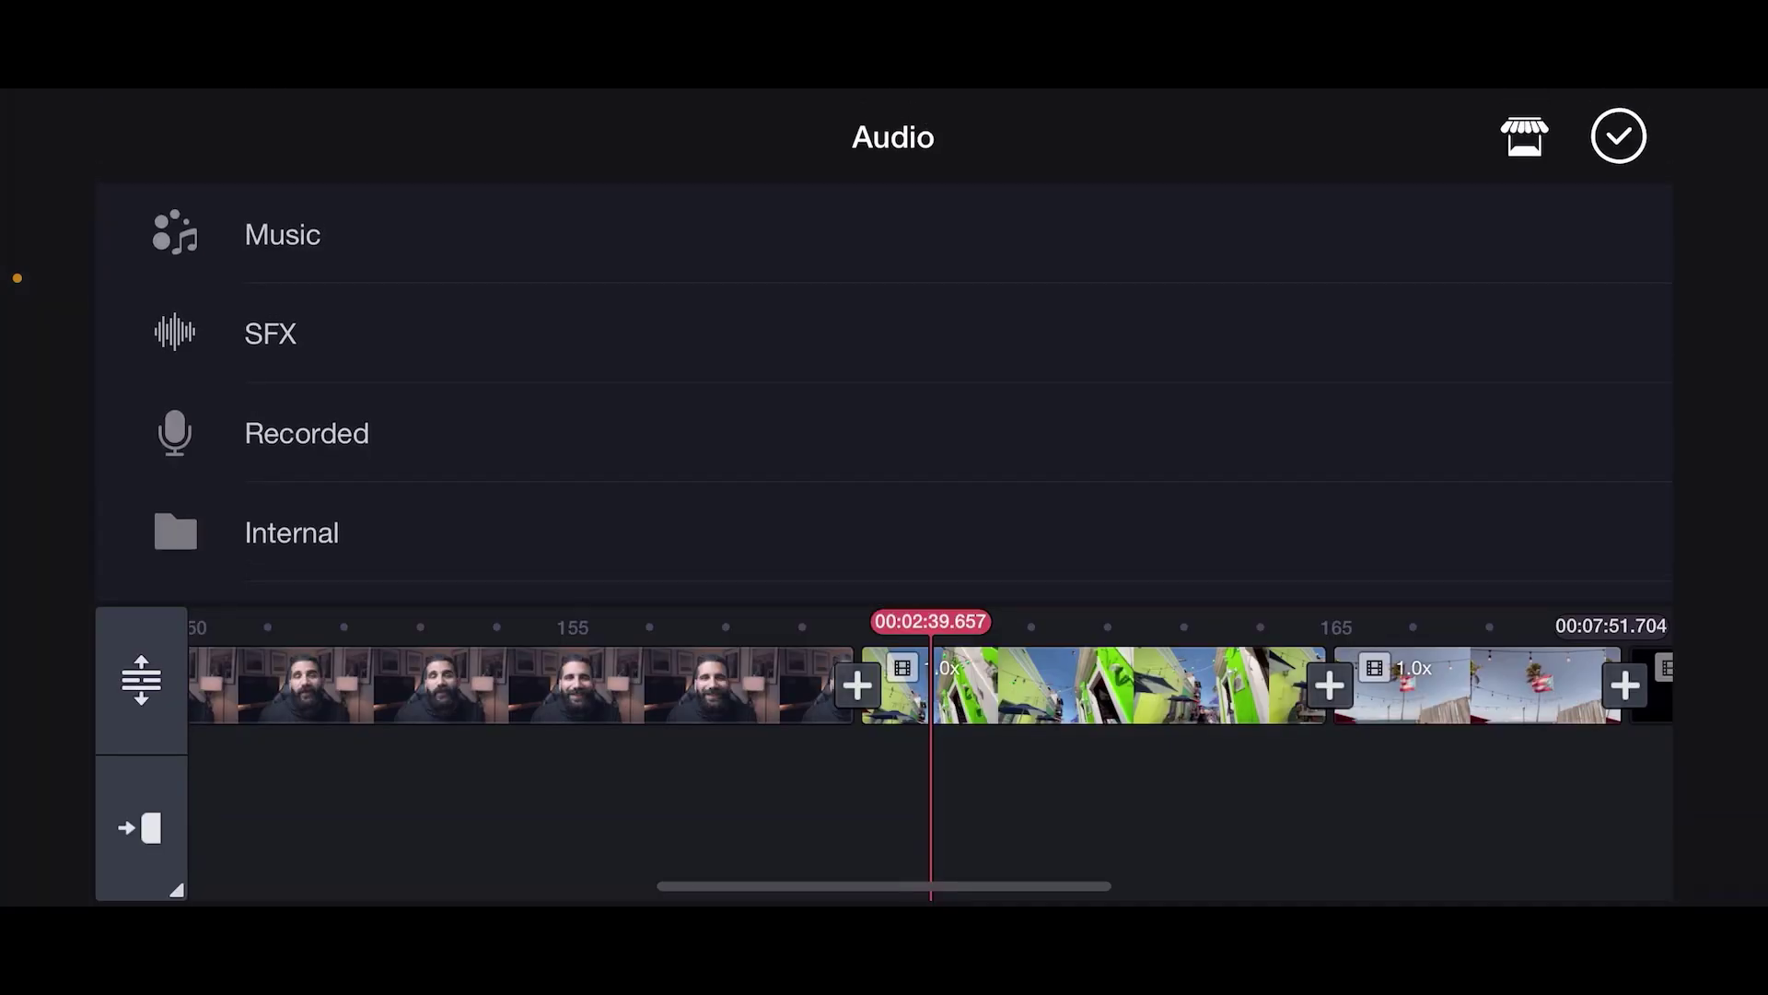
Step: Choose Amor from the Music library list and add it to the timeline
{"action": "left_click", "coordinate": [265, 236]}
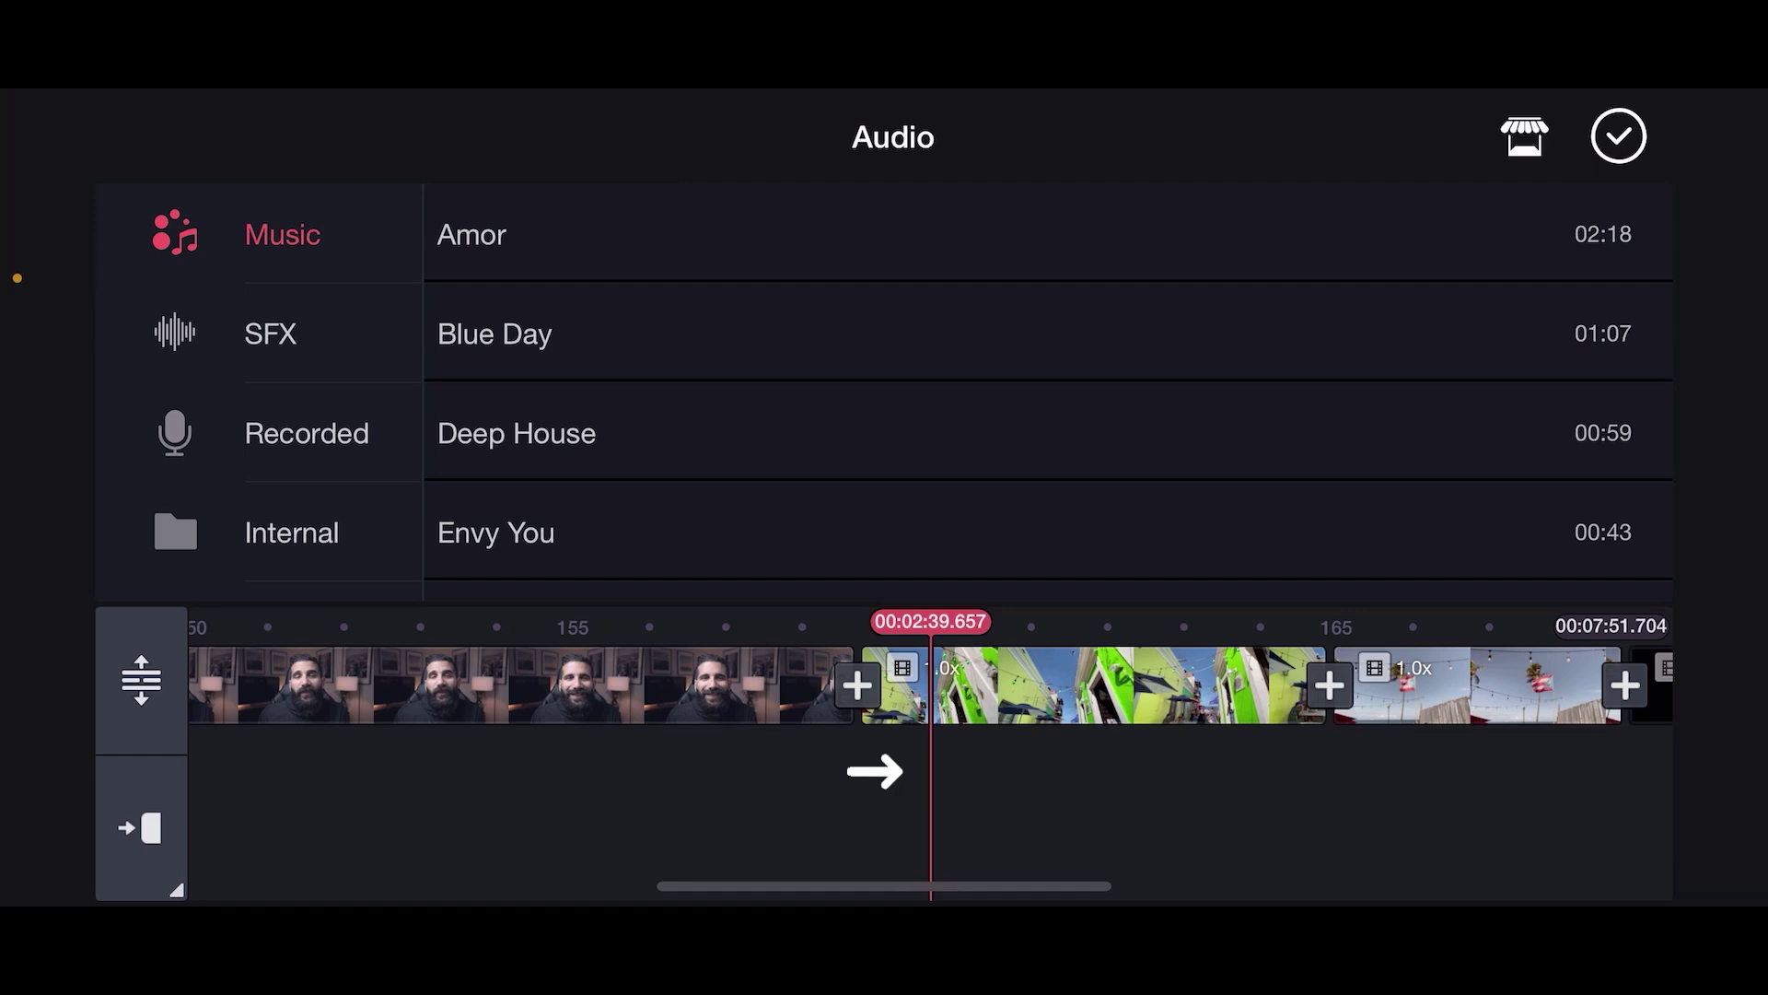
{"action": "left_click", "coordinate": [471, 234]}
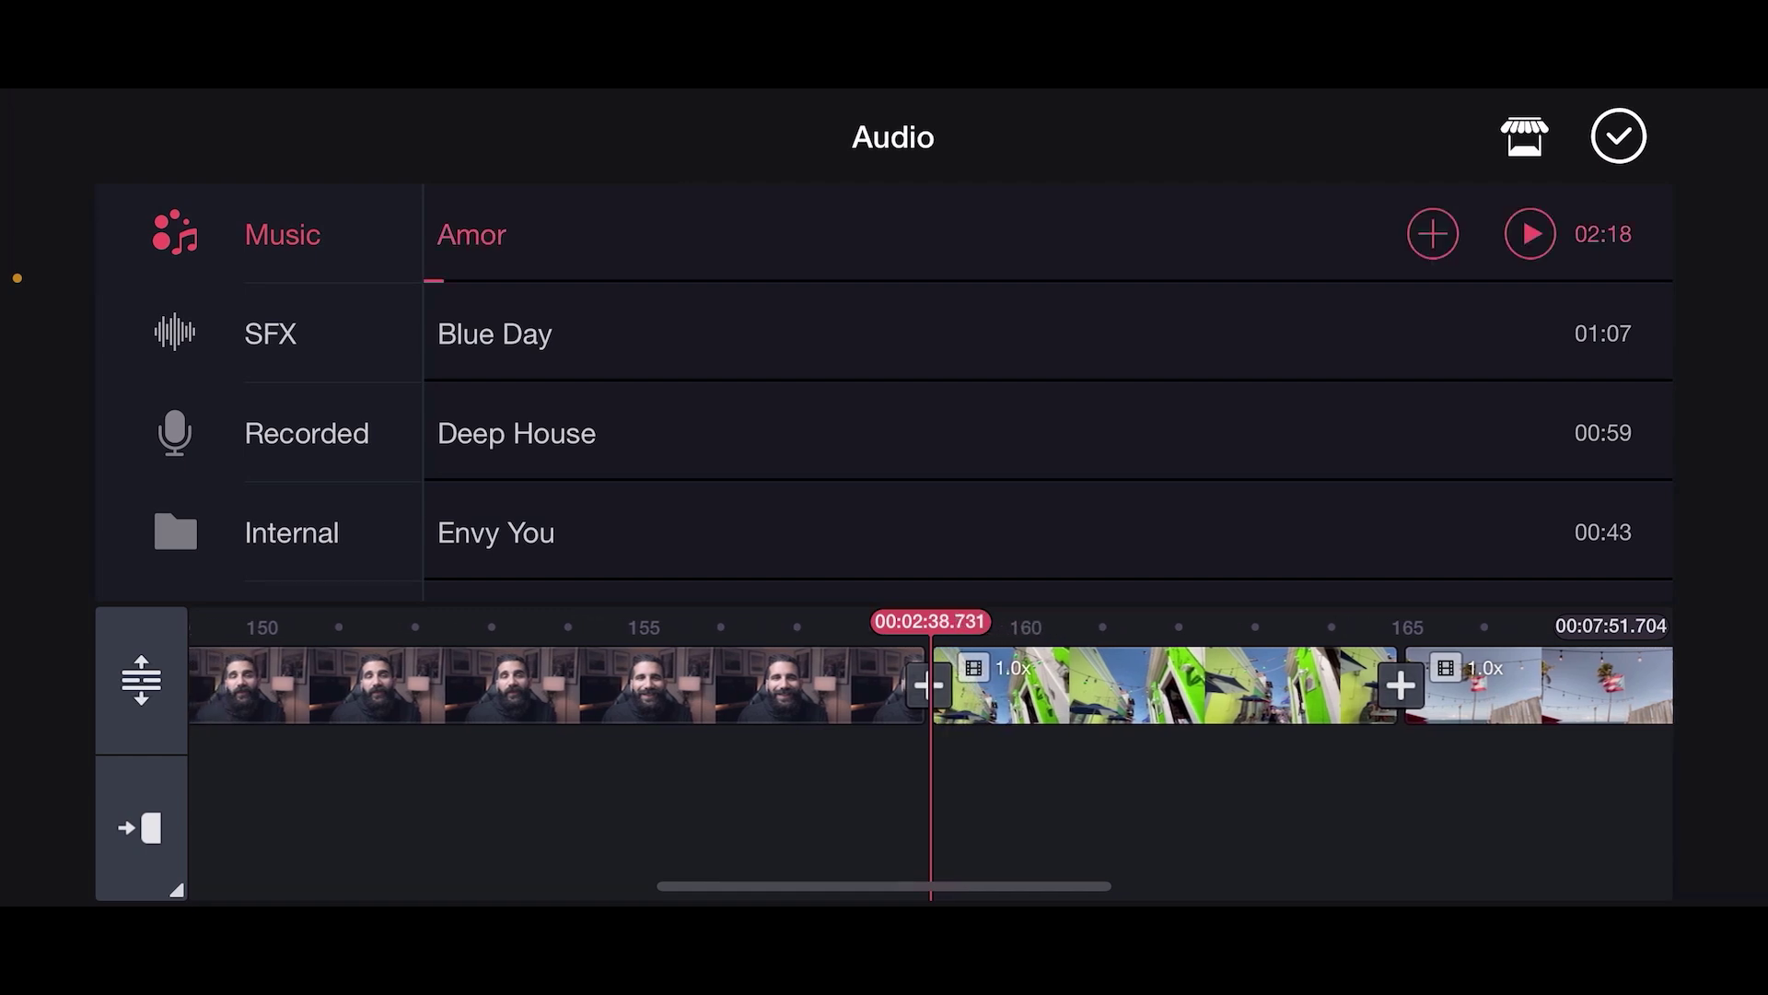
{"action": "left_click", "coordinate": [1432, 234]}
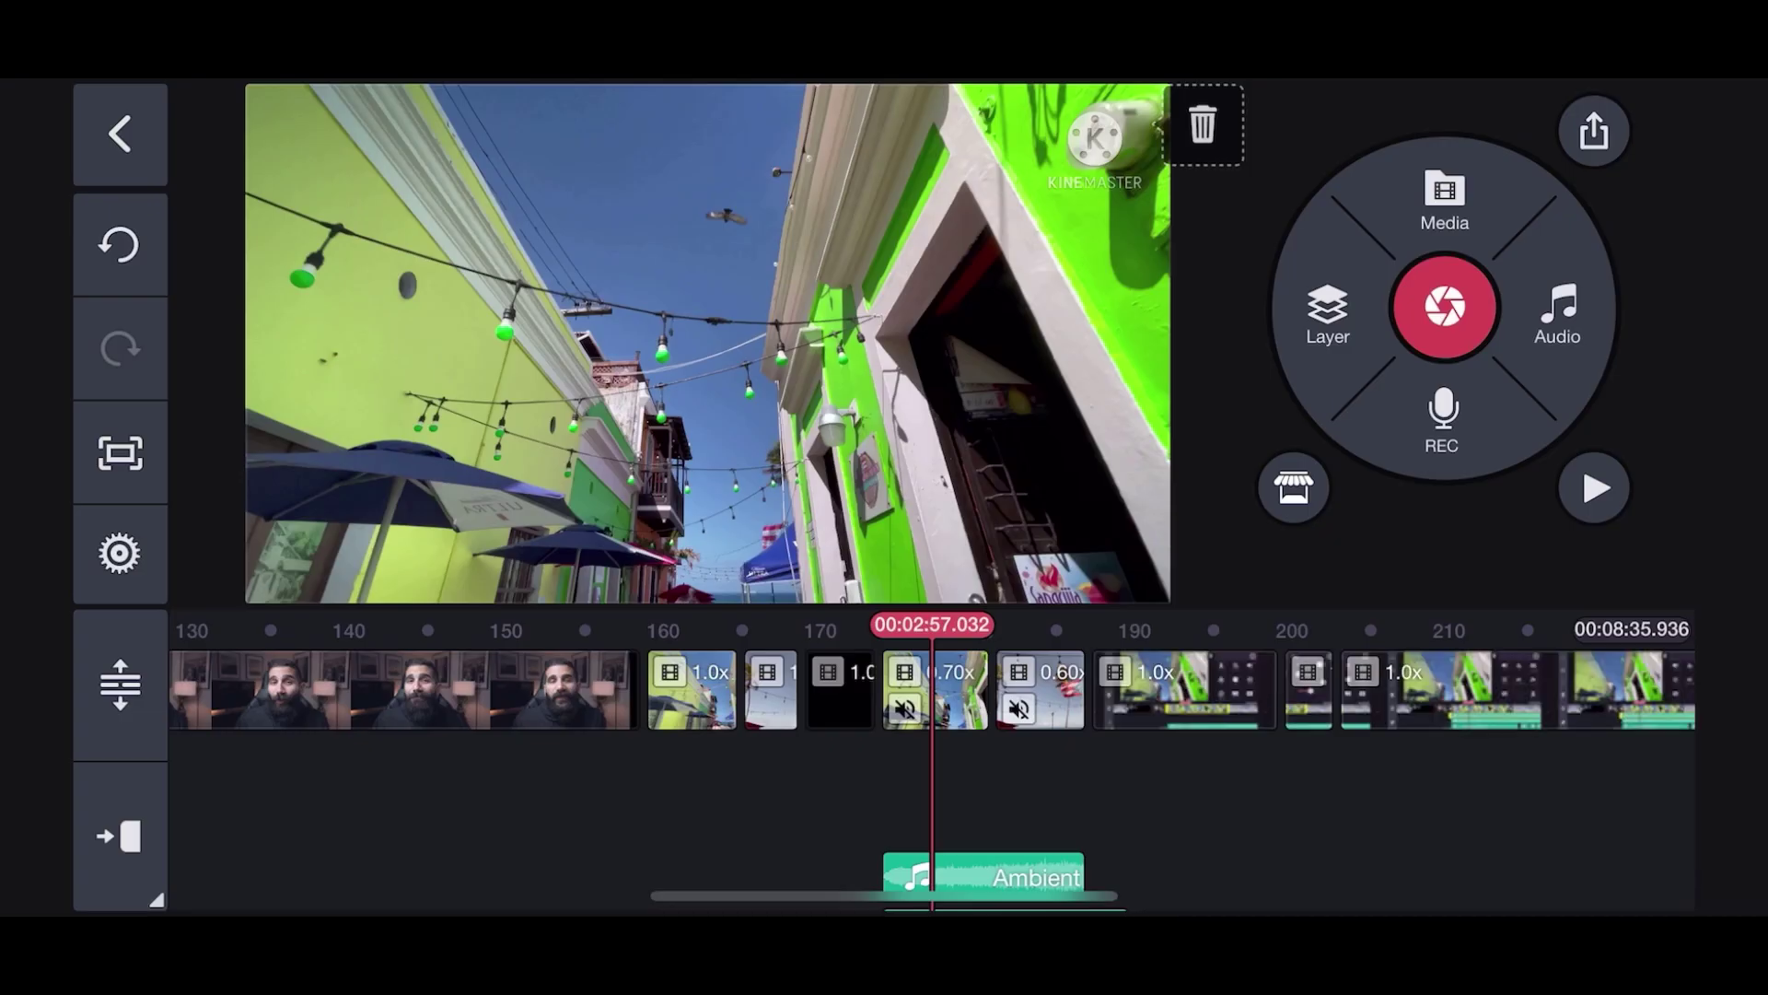
Step: Open the Export and Share screen, set to FHD 1080P, 30 fps, 10 Mbps
{"action": "left_click", "coordinate": [1594, 131]}
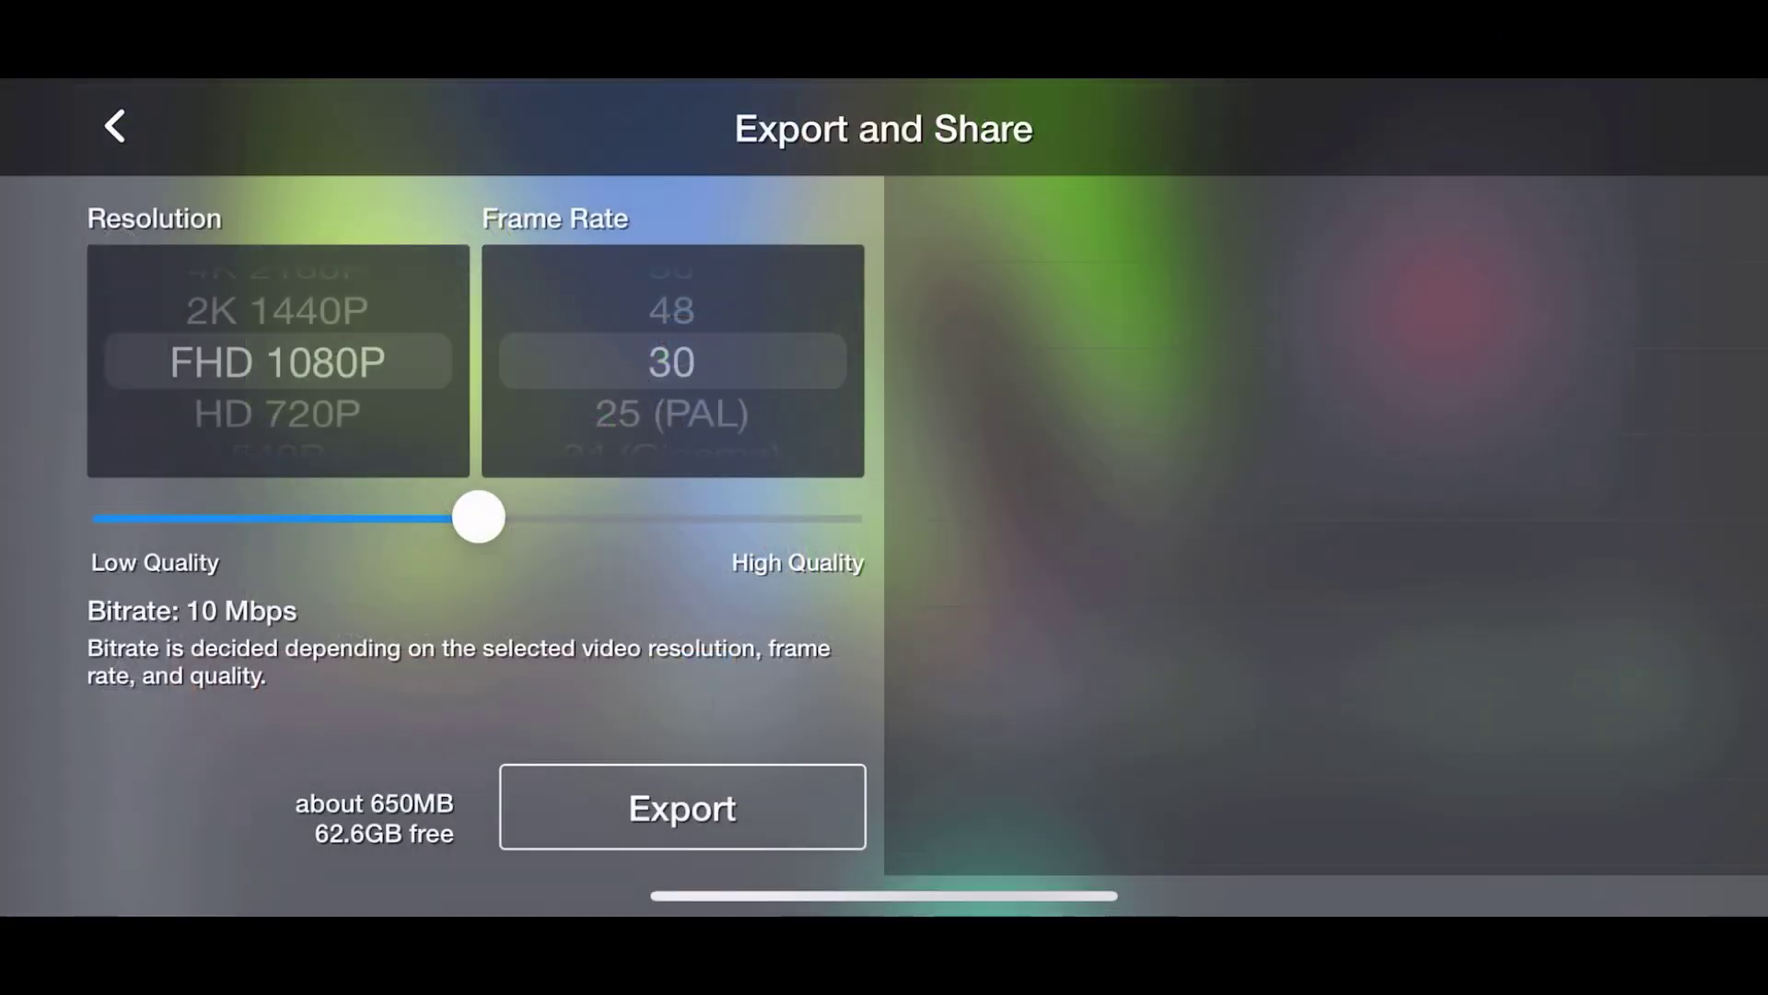